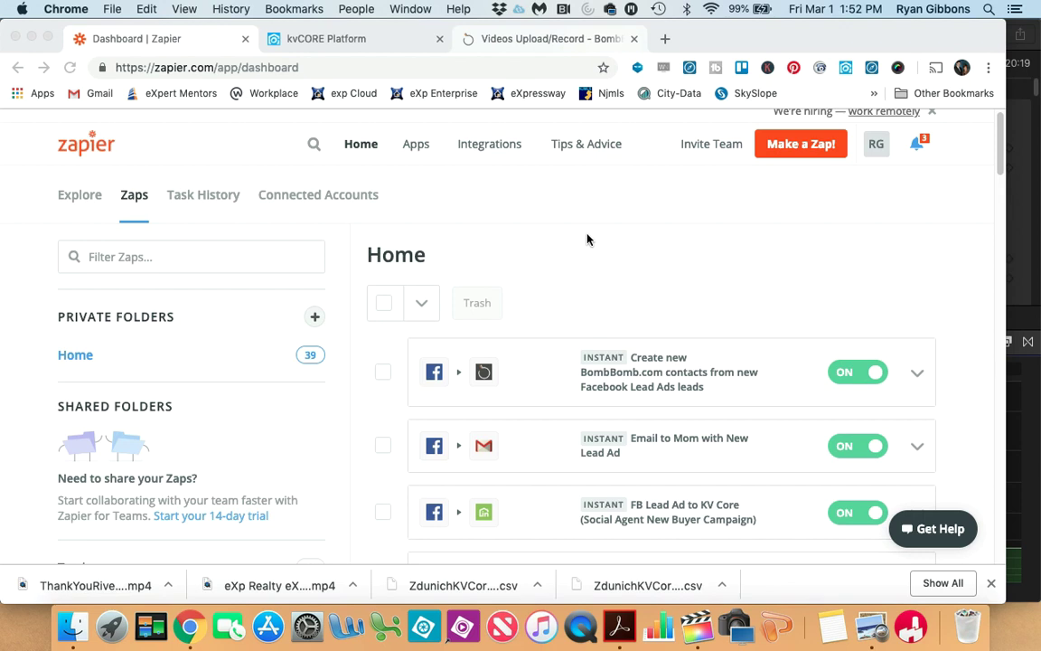
- Create a new zap triggered by a New Spreadsheet Row in Google Sheets, using the already connected Google Sheets account
left_click(802, 145)
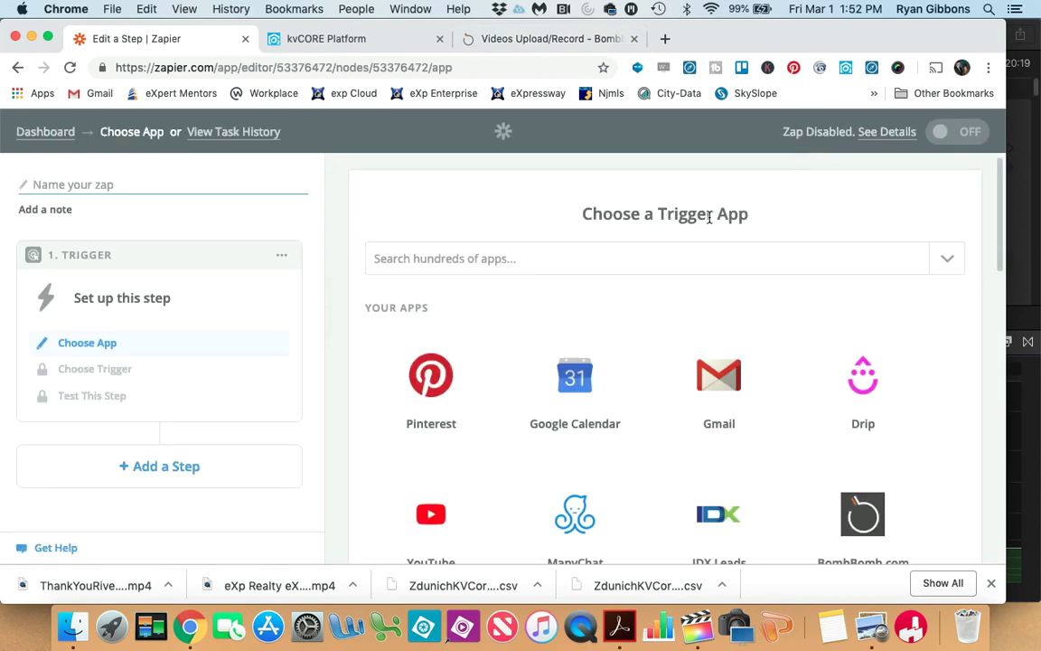
left_click(495, 258)
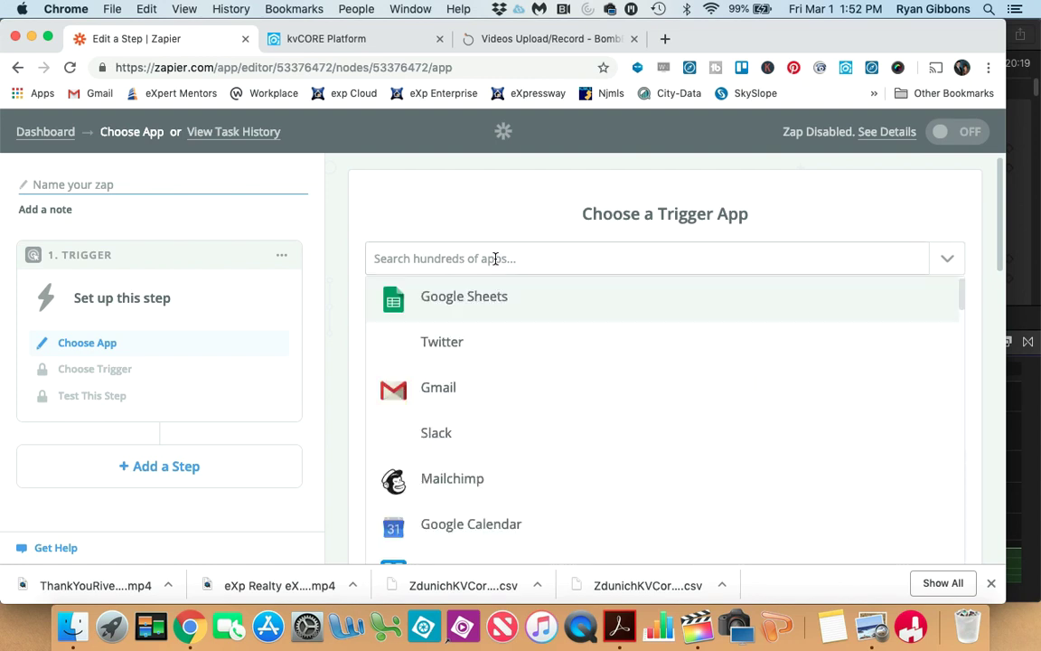
type("goo")
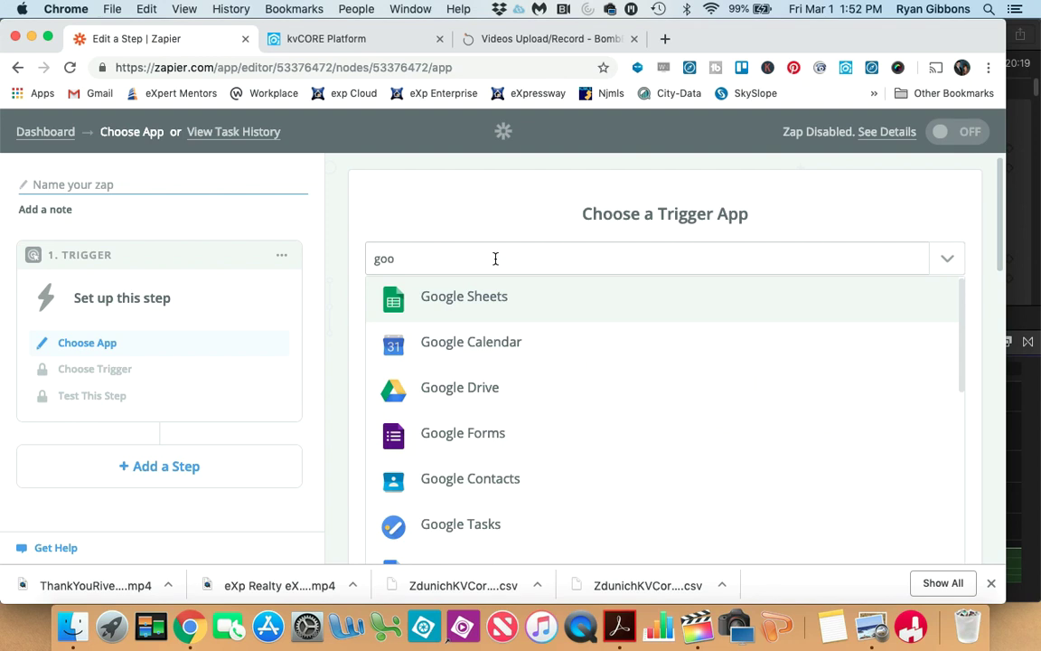
left_click(499, 305)
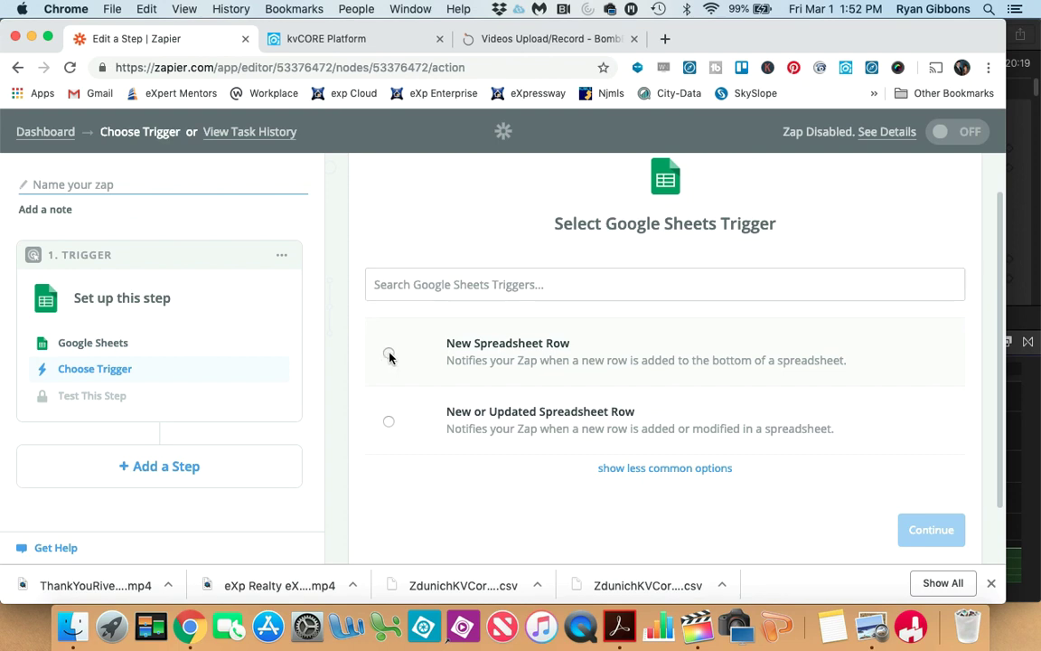
left_click(389, 354)
left_click(906, 532)
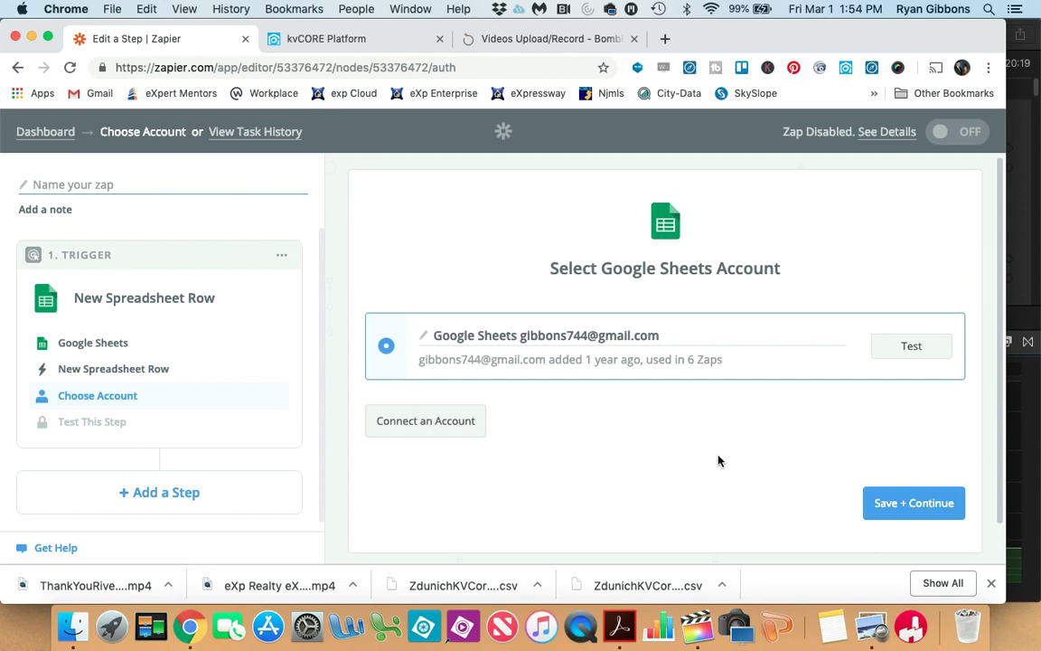
left_click(905, 511)
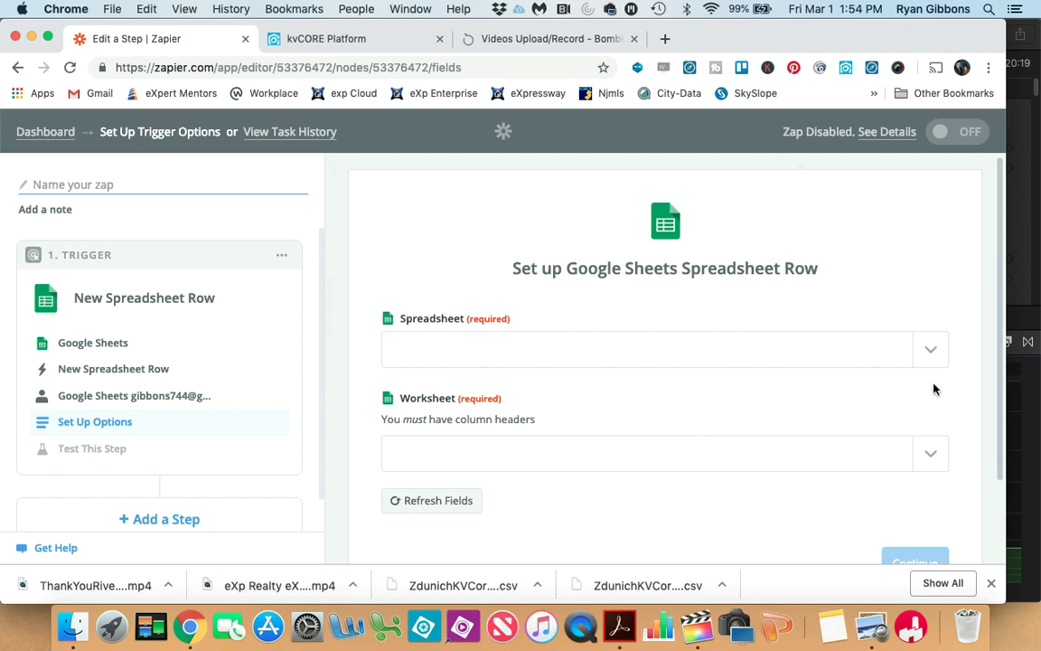
- Set the trigger's spreadsheet to FSBOMailList and its worksheet to Sheet1, and save the trigger options
left_click(933, 353)
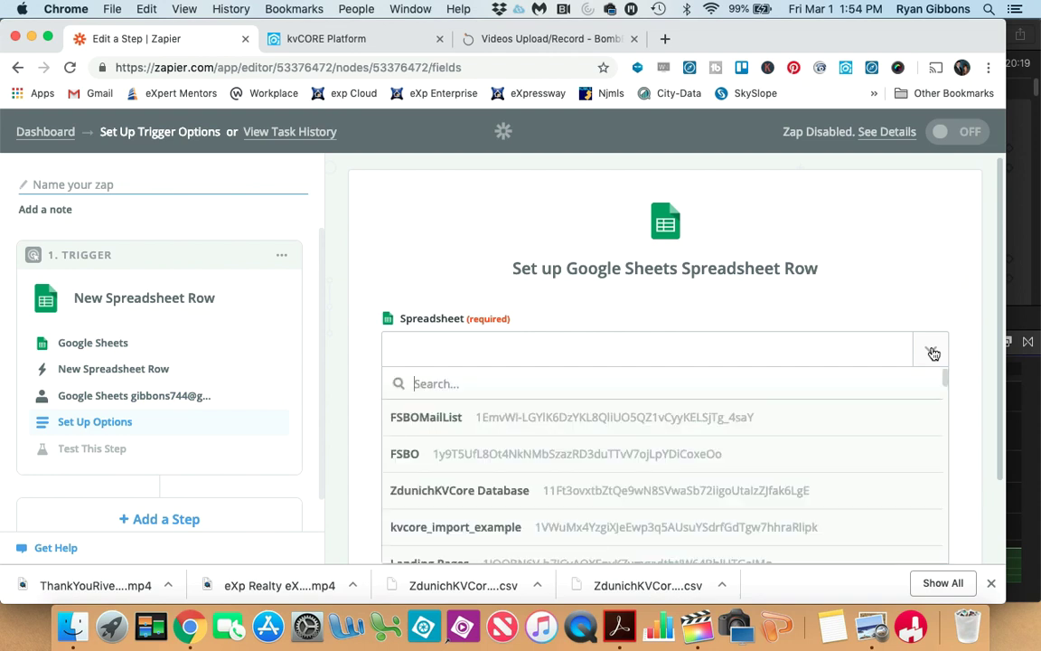
left_click(513, 421)
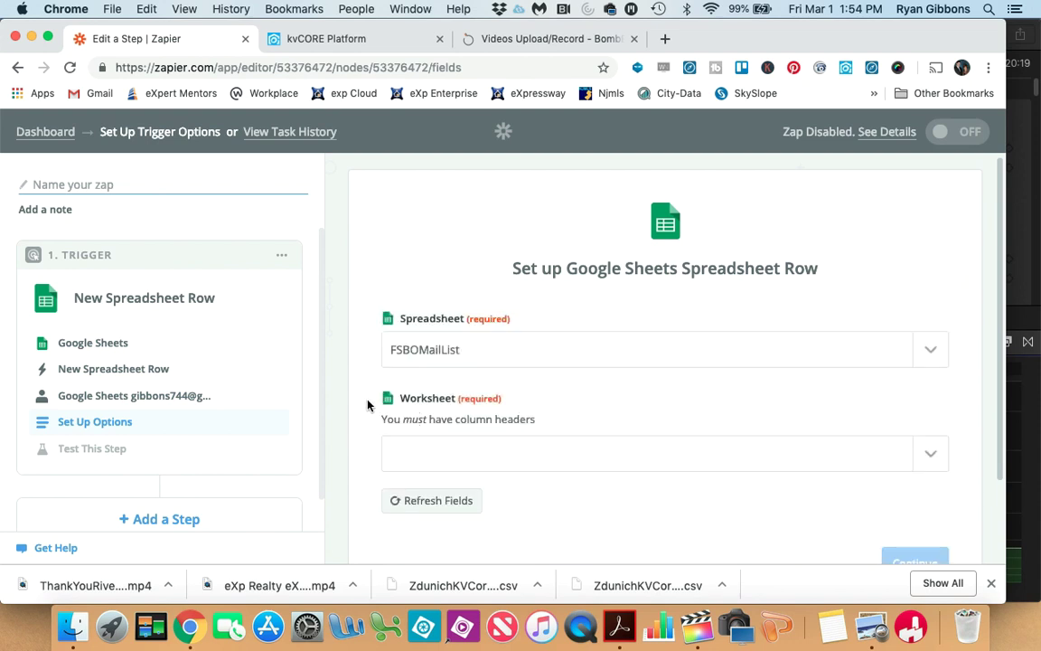
scroll(368, 404, "down", 2)
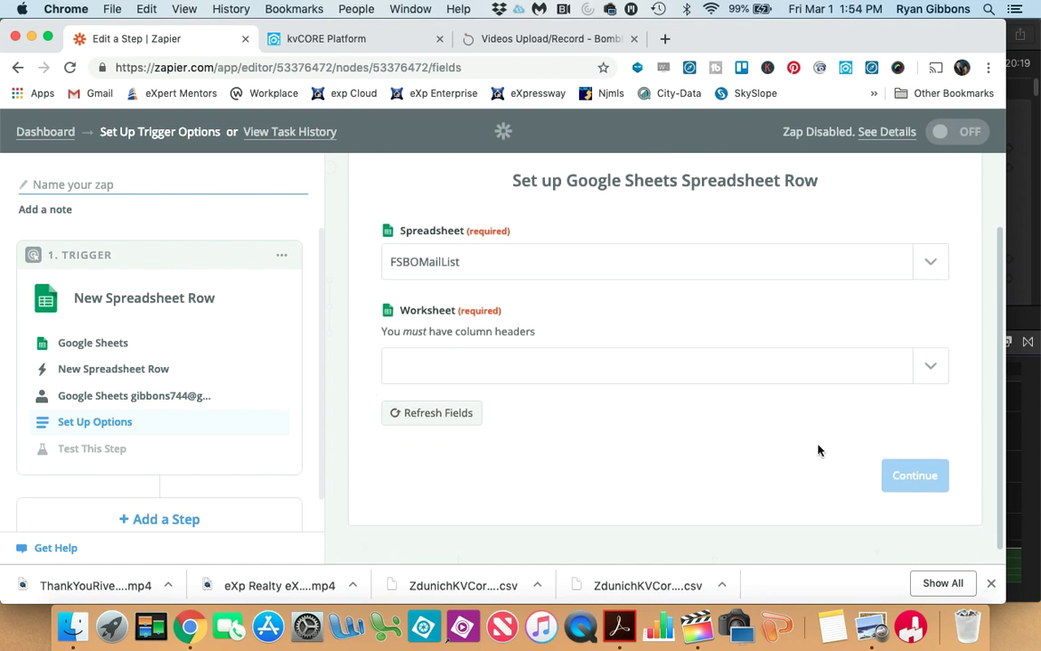
left_click(933, 371)
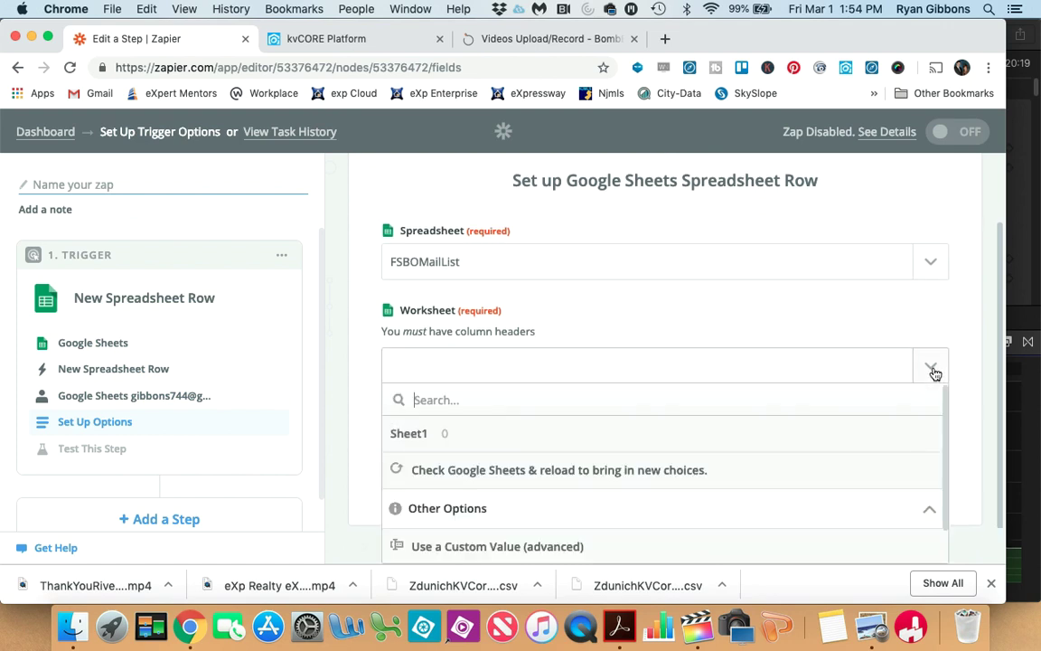
left_click(454, 434)
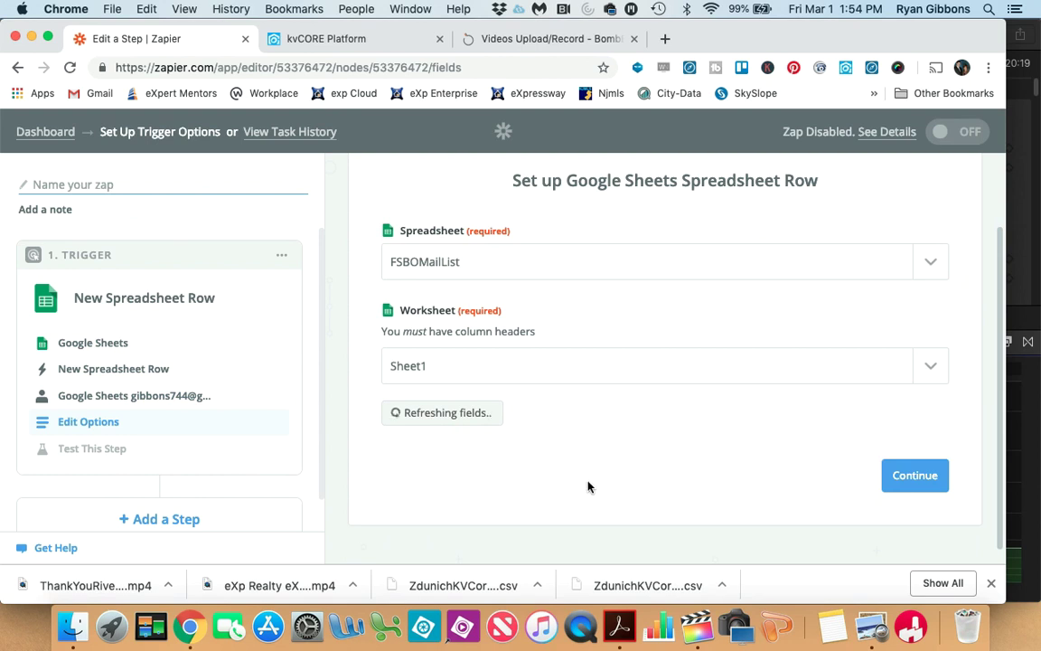
left_click(899, 484)
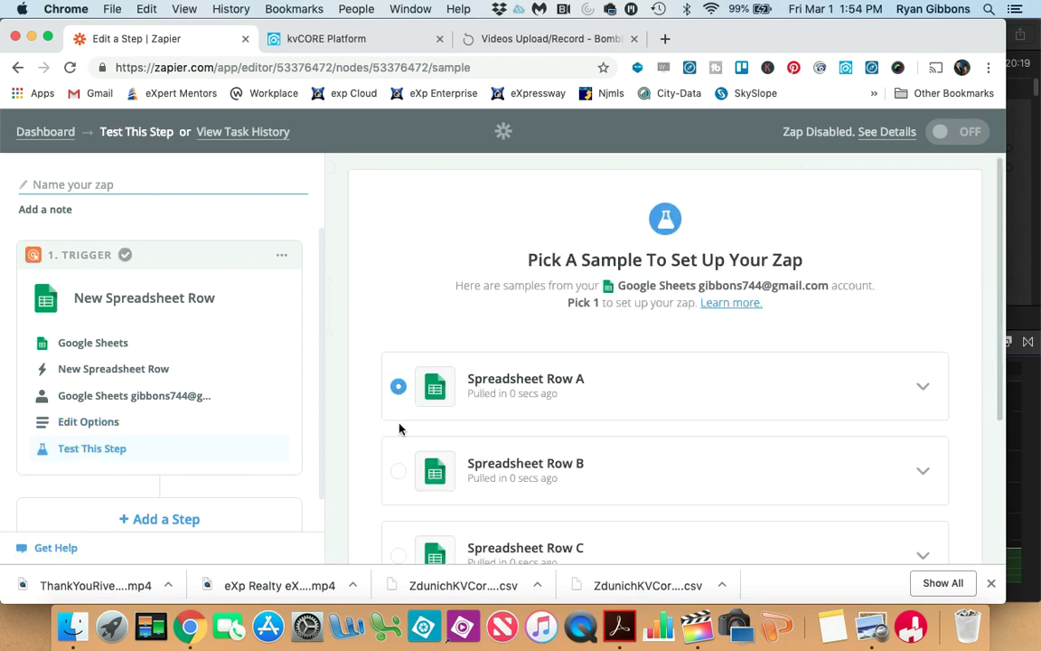
- Accept Spreadsheet Row A as the trigger's sample data and finish the trigger setup
scroll(371, 358, "down", 2)
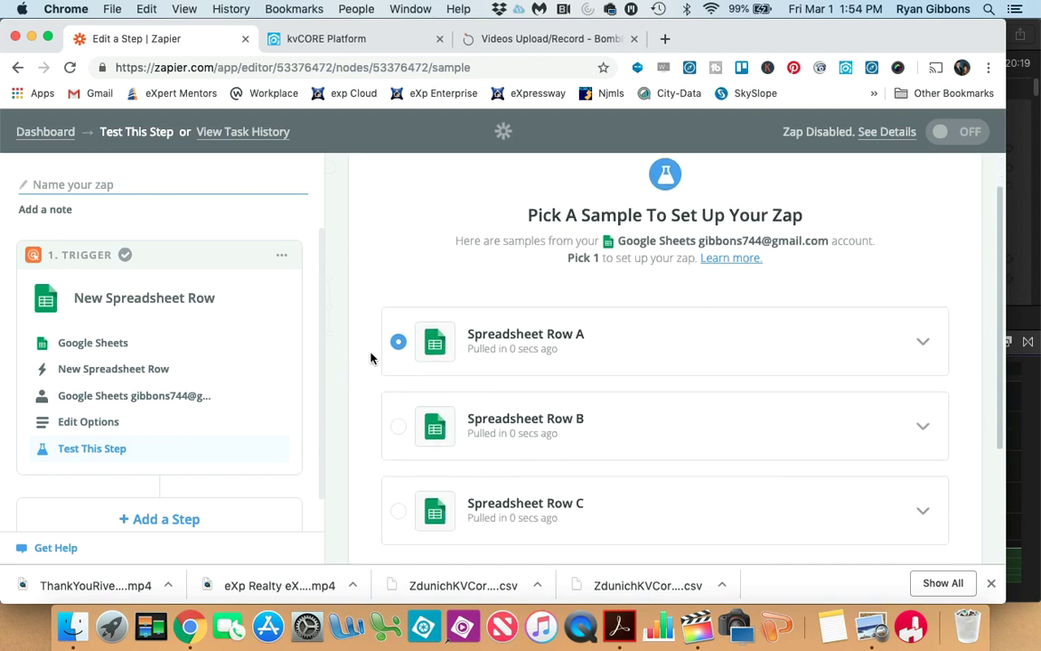
scroll(370, 358, "down", 3)
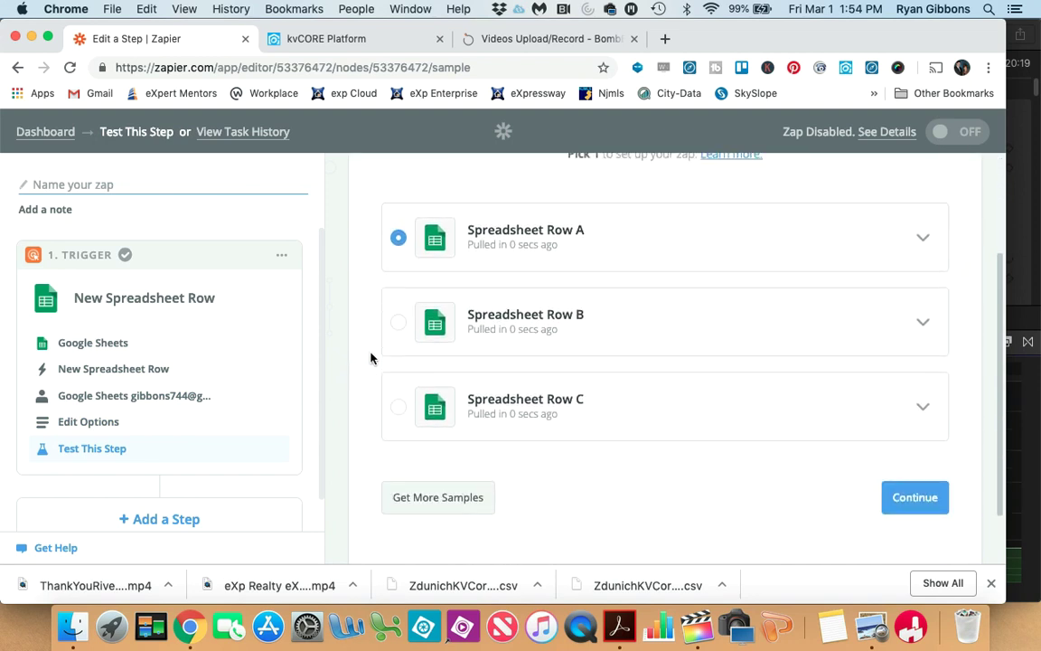
left_click(909, 499)
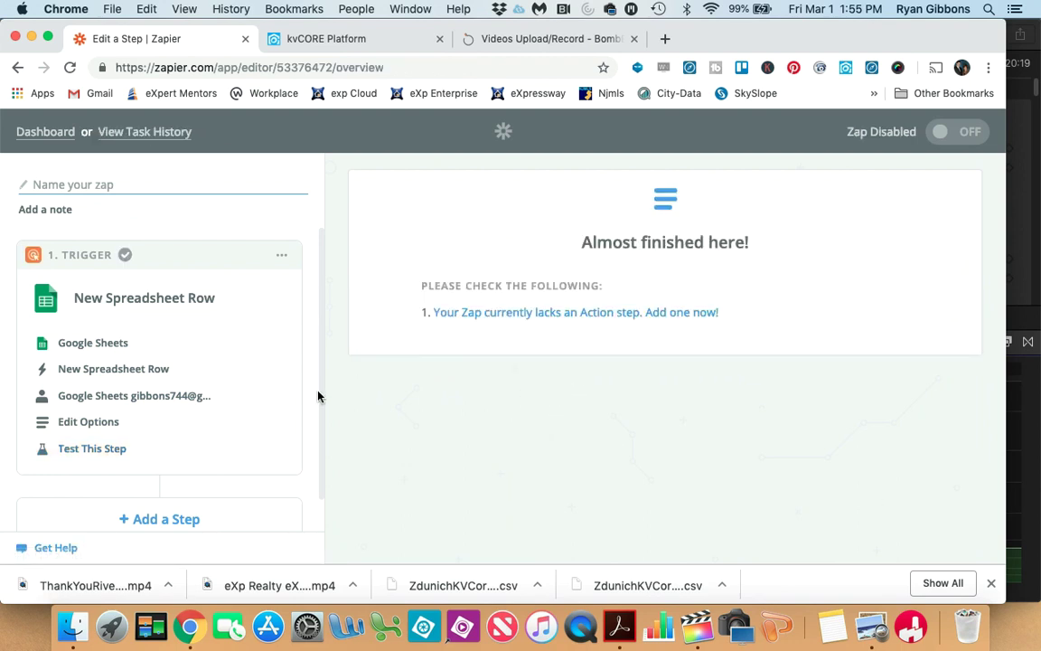
- Add a kvCORE action step with Create Contact (Post), using the already connected kvCORE account
left_click(521, 316)
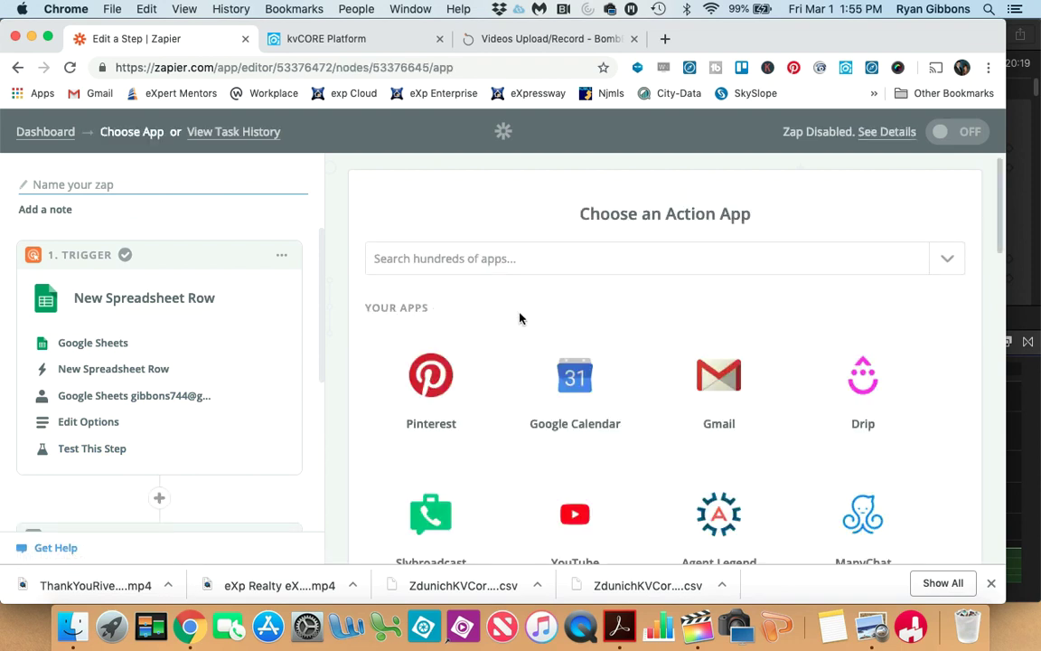
left_click(491, 260)
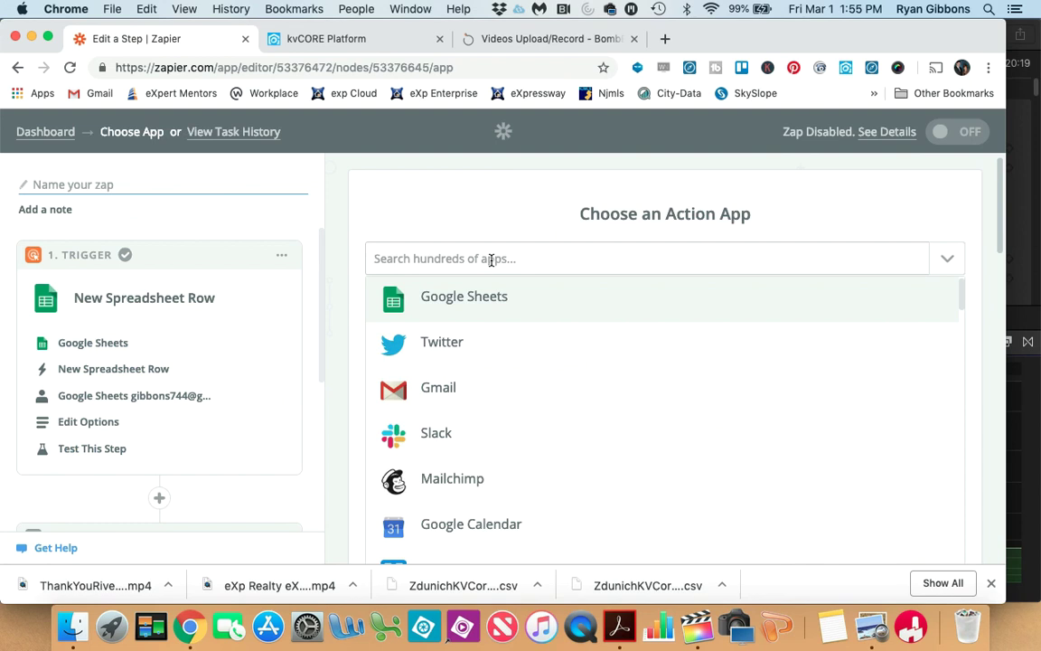
type("kvc")
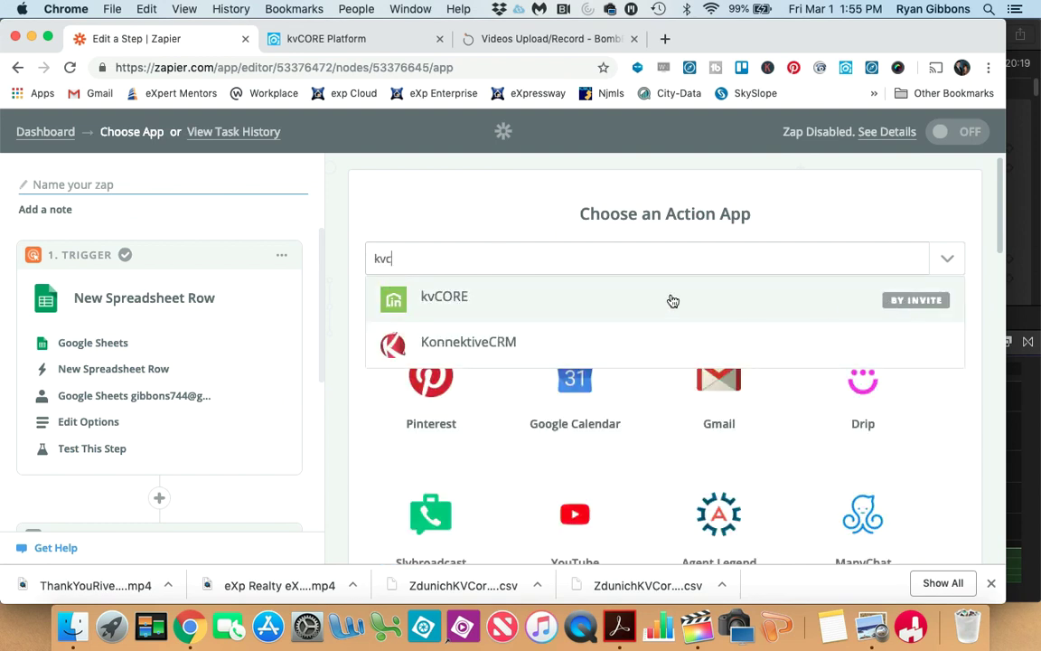
left_click(455, 299)
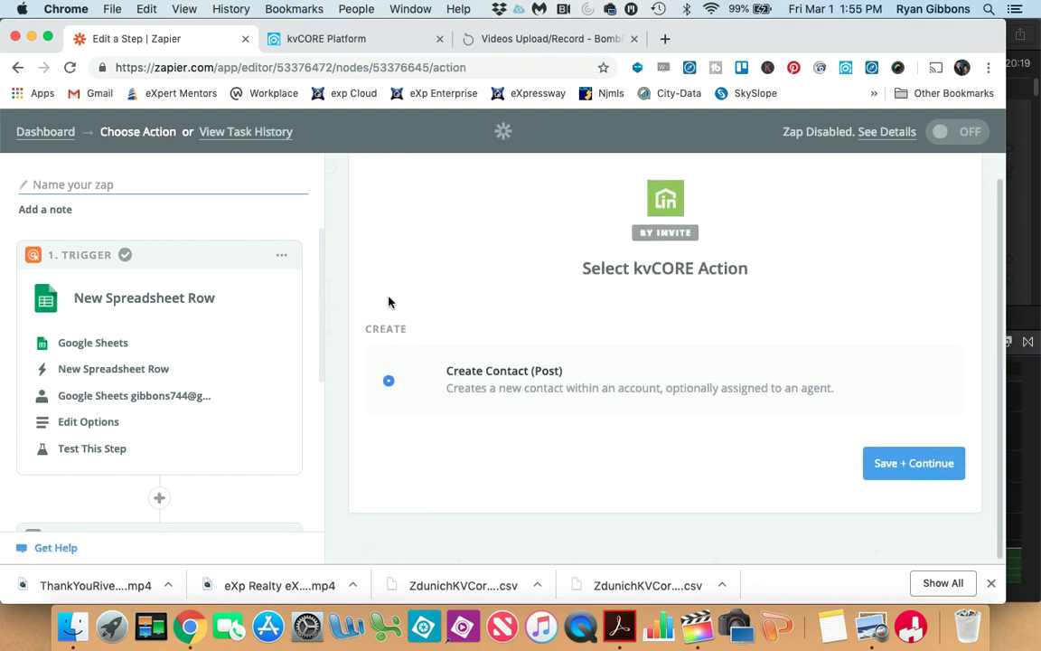
left_click(919, 466)
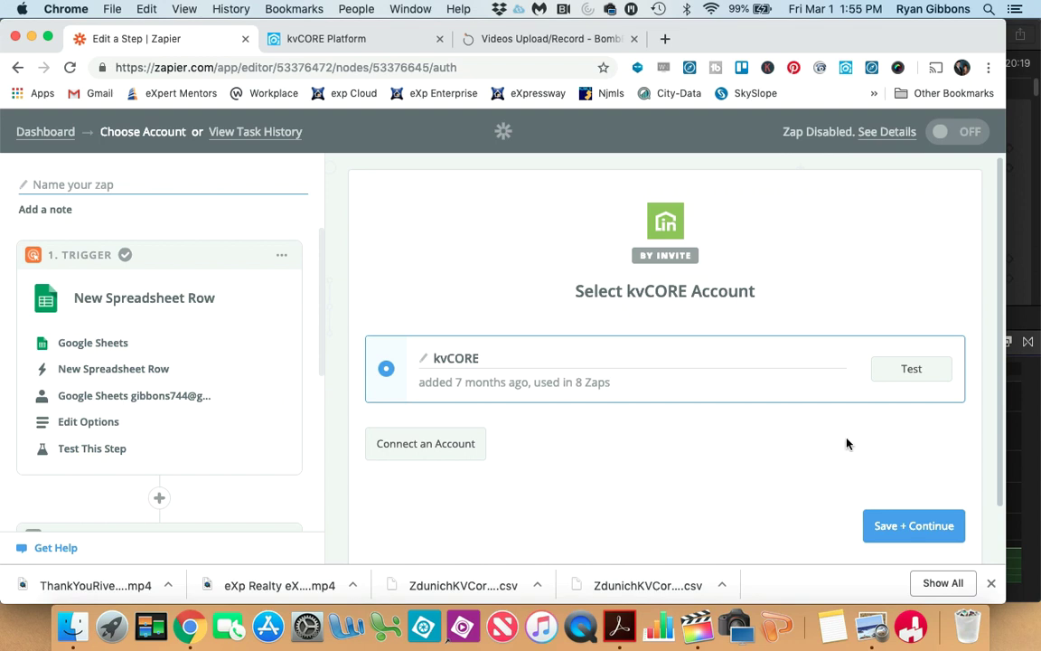
left_click(922, 525)
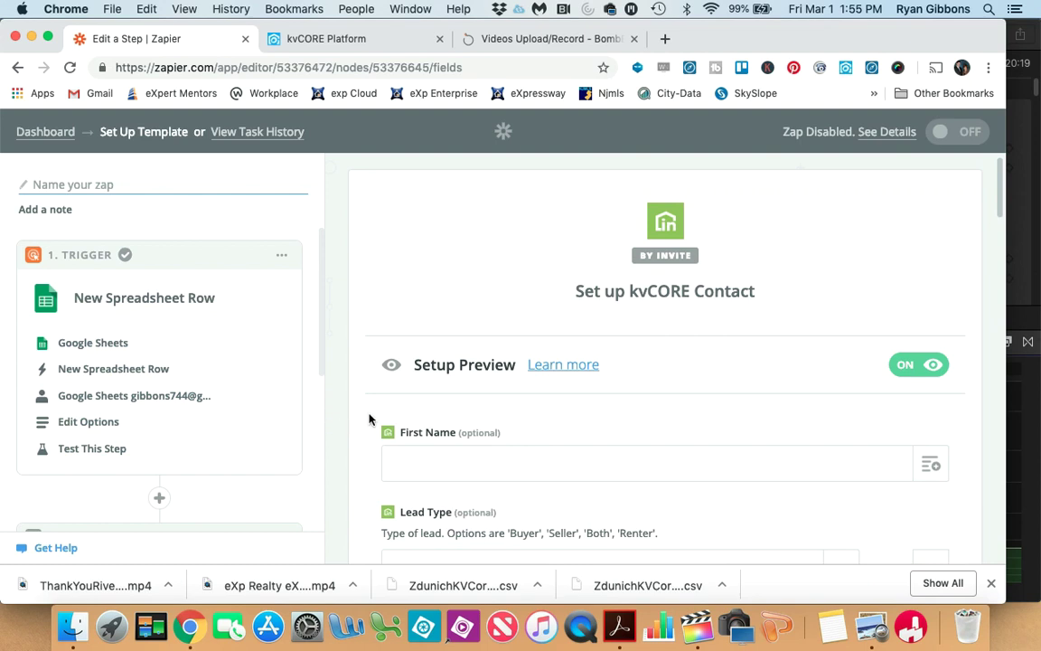
- Map the kvCORE contact's First Name to the spreadsheet's First Name column and set Lead Type to Seller
scroll(359, 418, "down", 3)
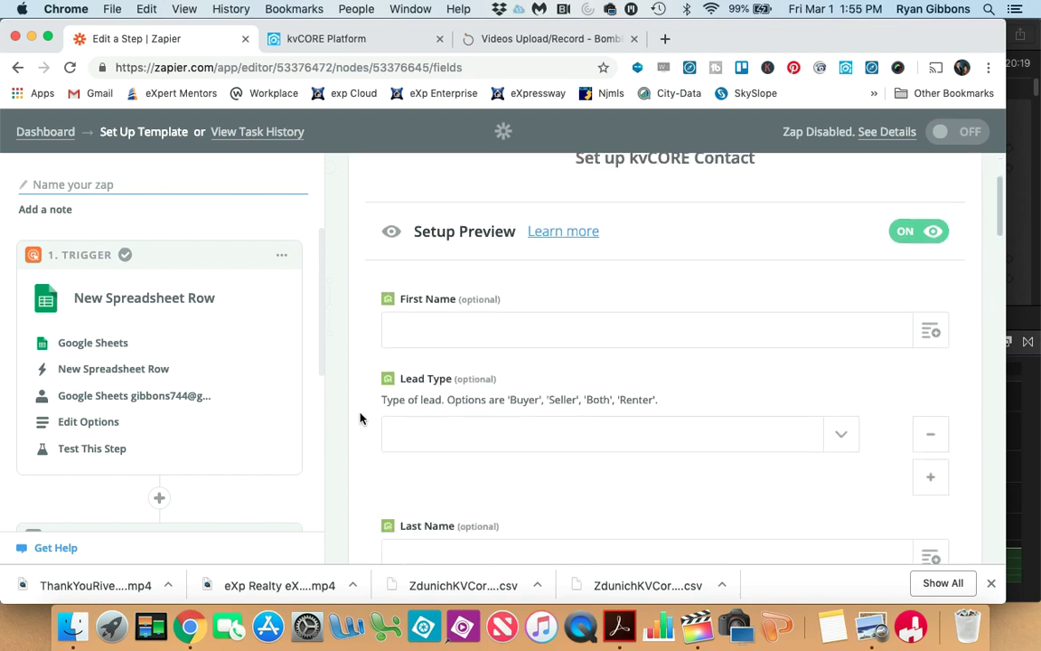
scroll(360, 419, "down", 1)
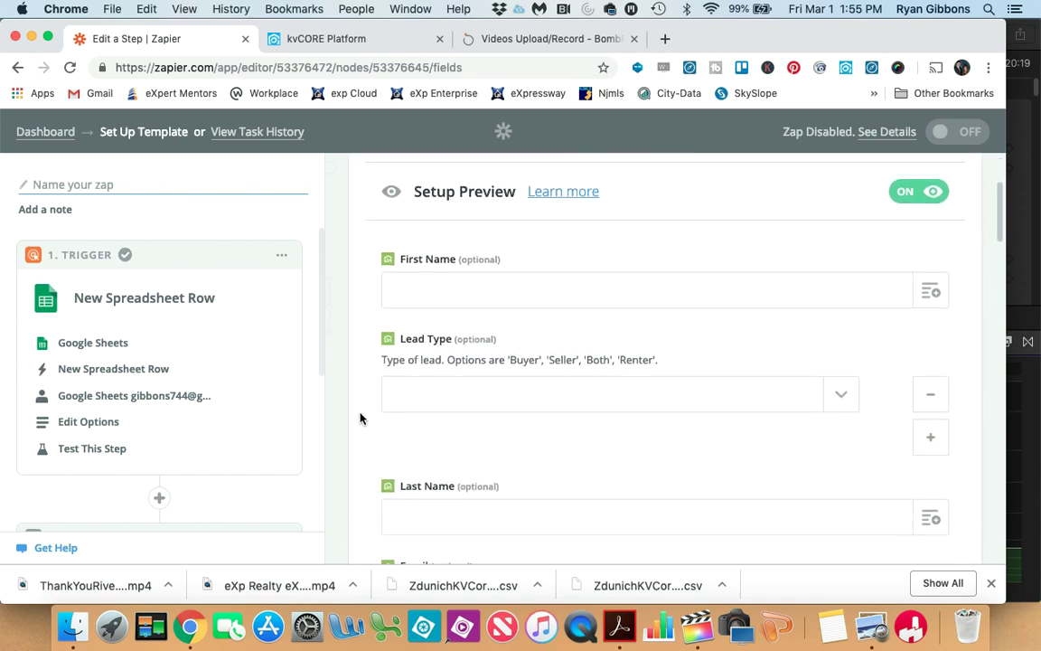
left_click(932, 293)
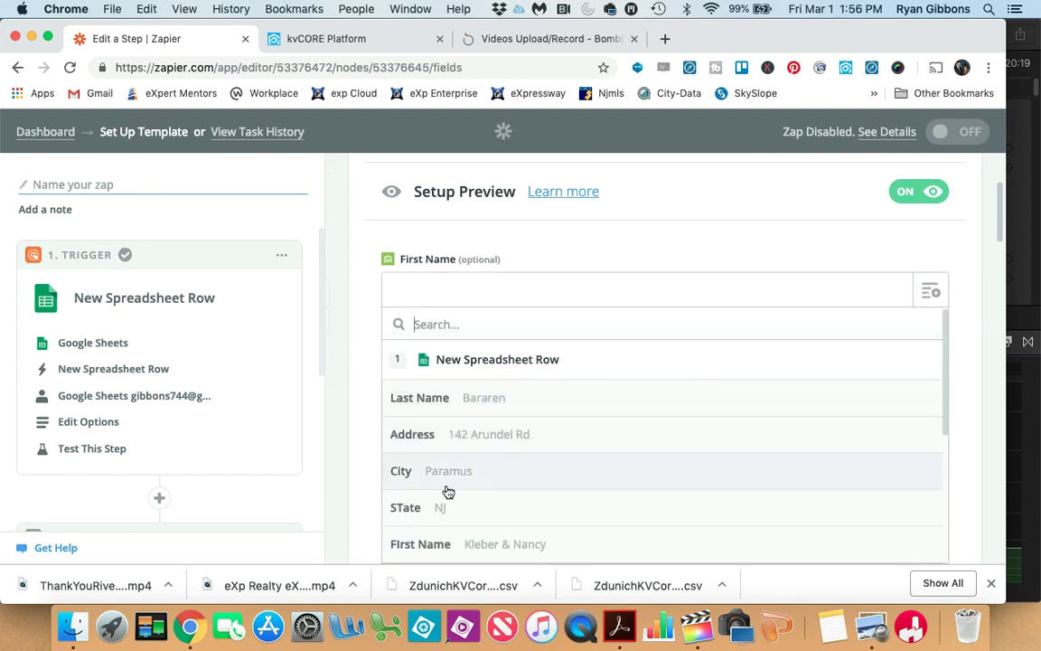
left_click(451, 546)
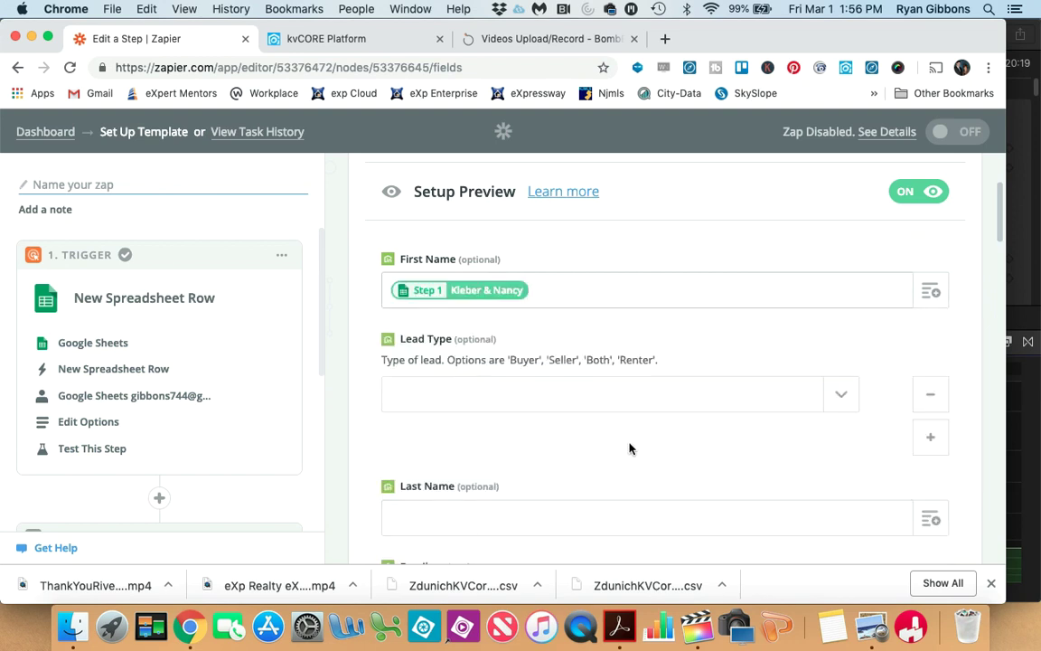
left_click(842, 398)
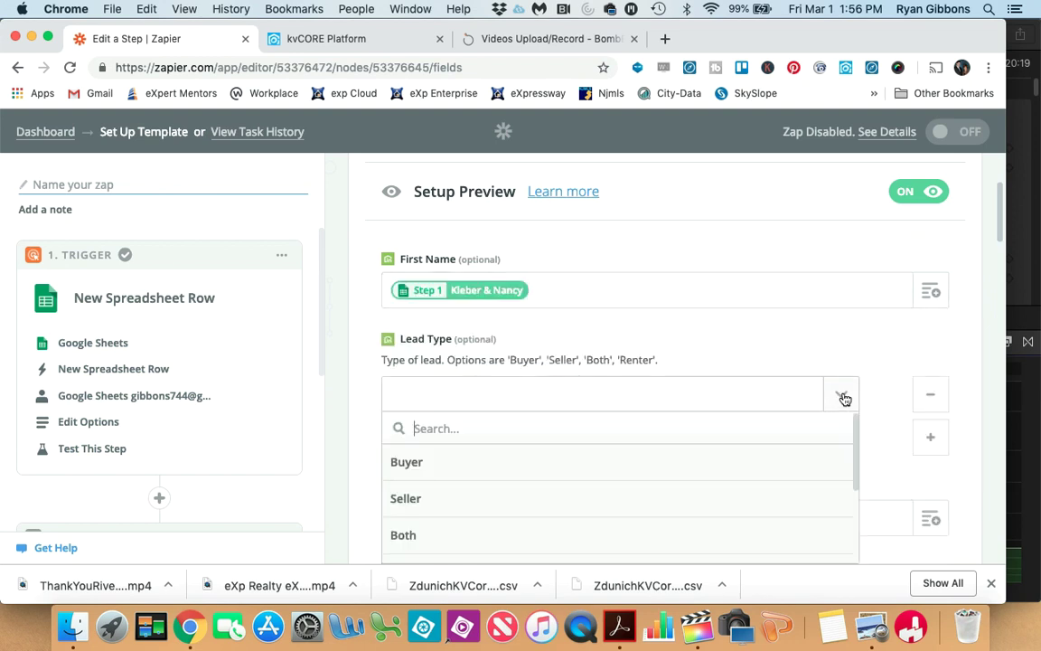
left_click(408, 500)
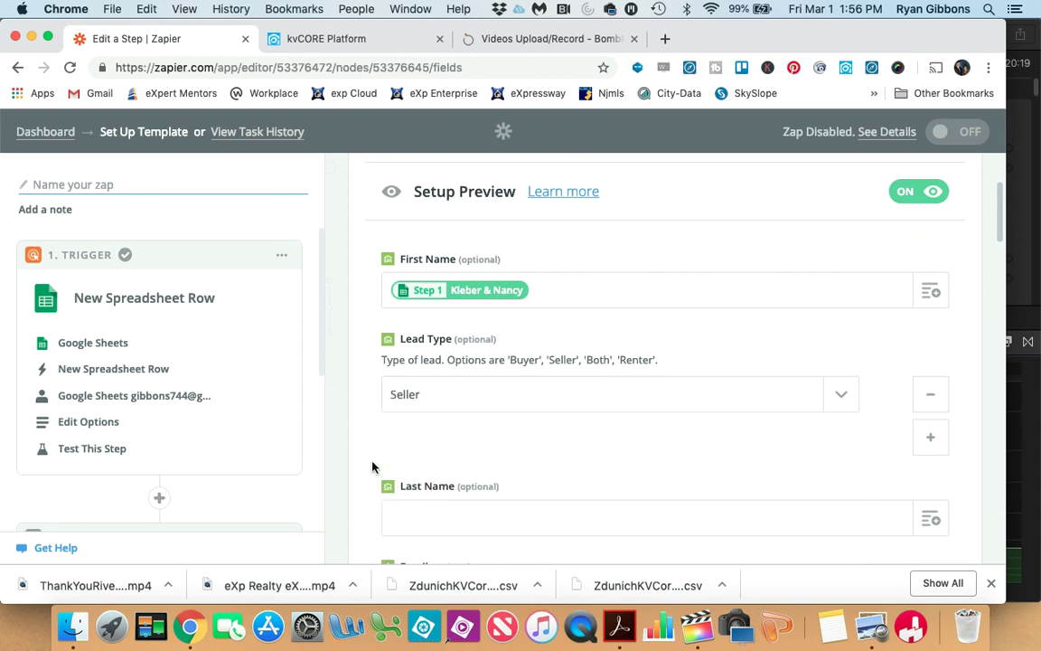
- Map the kvCORE contact's Last Name field to the spreadsheet's Last Name column
scroll(372, 467, "down", 5)
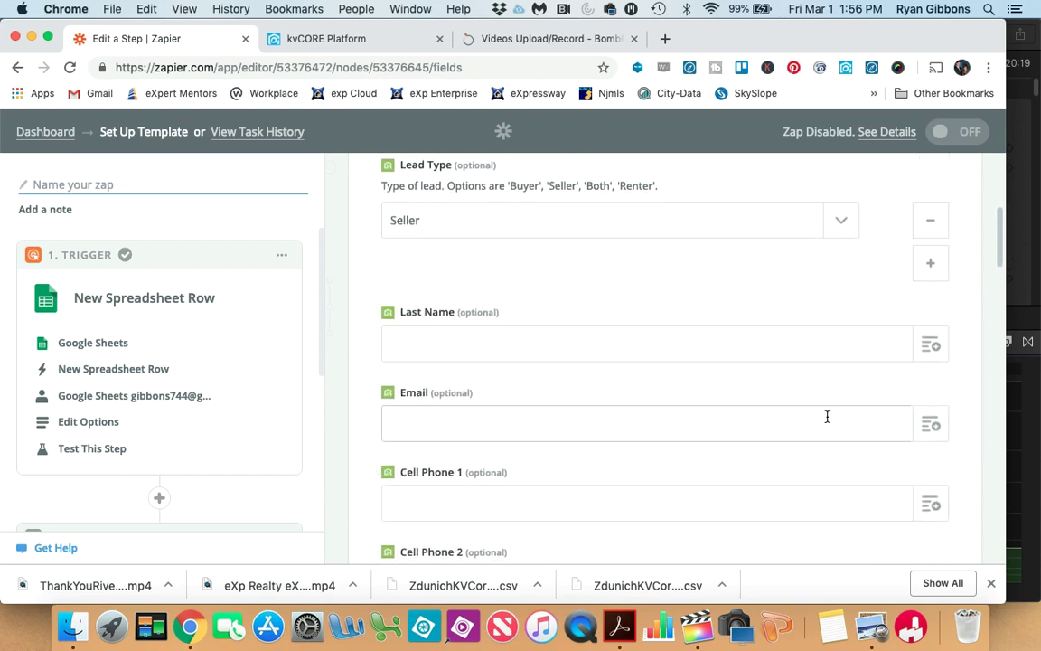
left_click(931, 344)
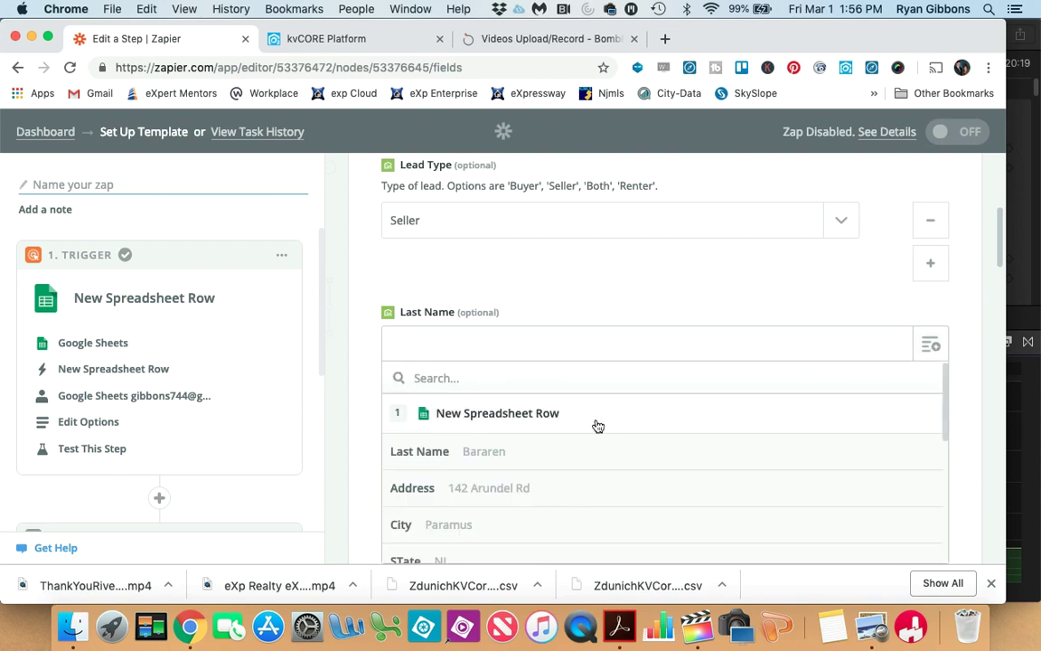
left_click(476, 452)
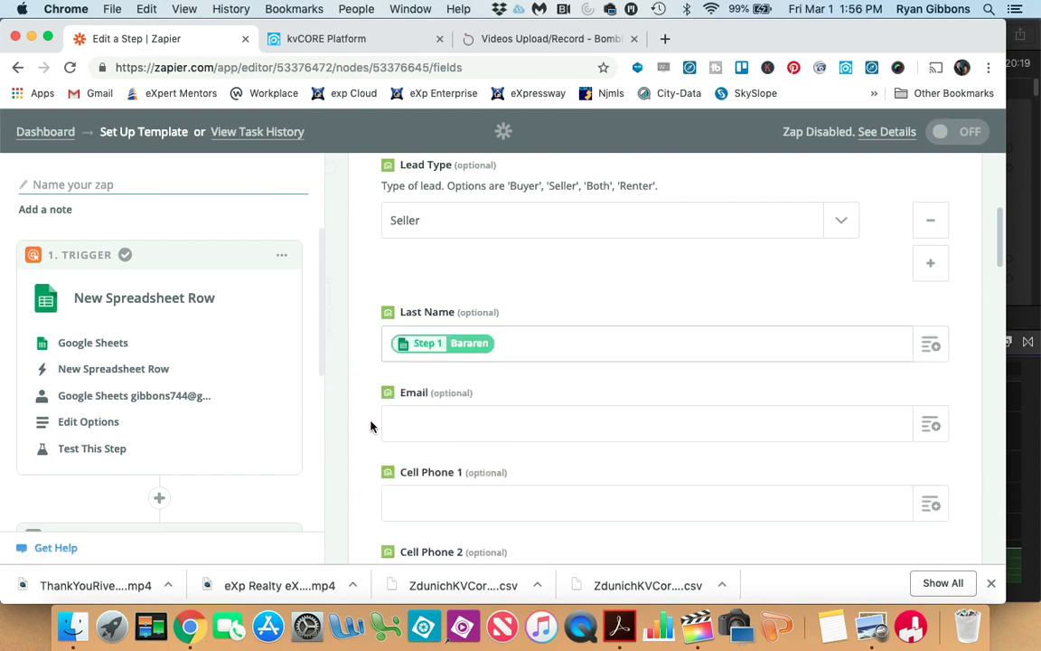
- Map the kvCORE contact's Email field to the spreadsheet's Phone column
left_click(931, 424)
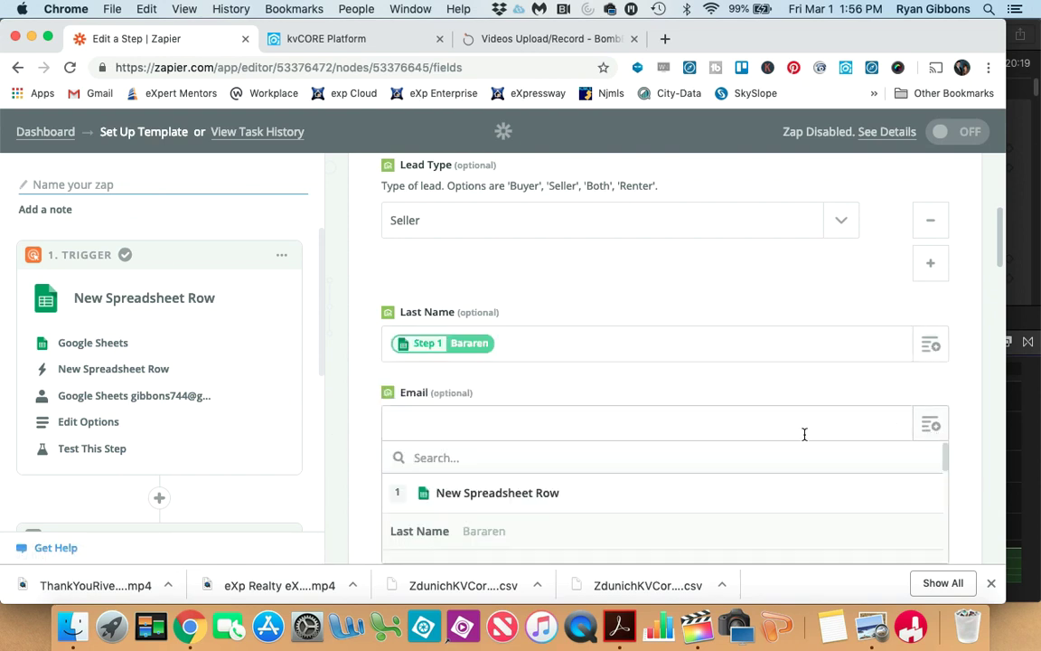
scroll(362, 467, "down", 3)
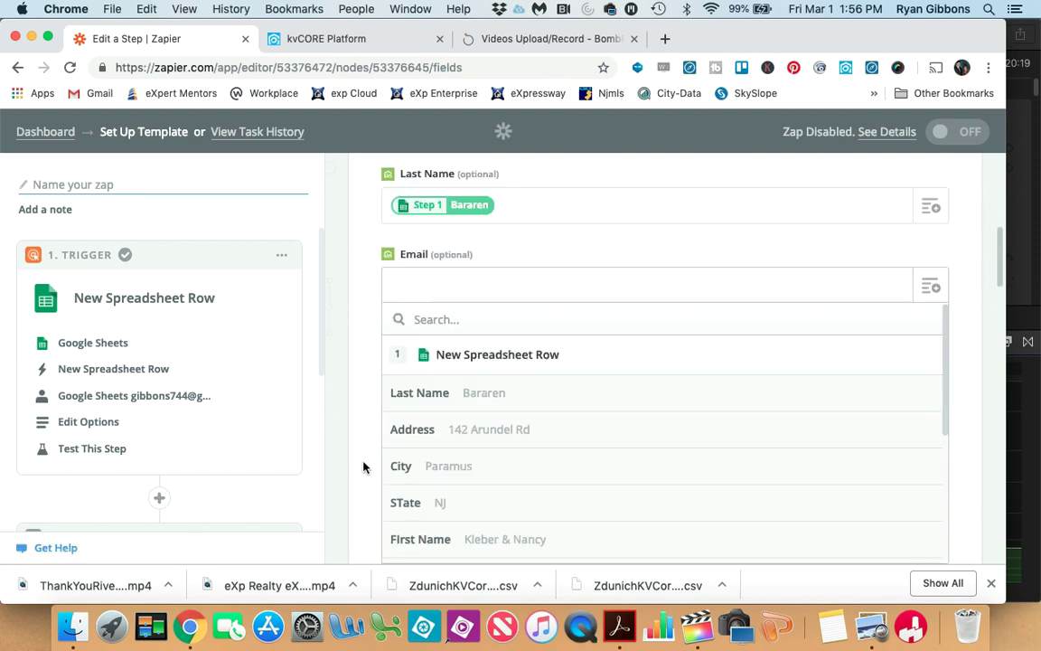
scroll(363, 466, "down", 2)
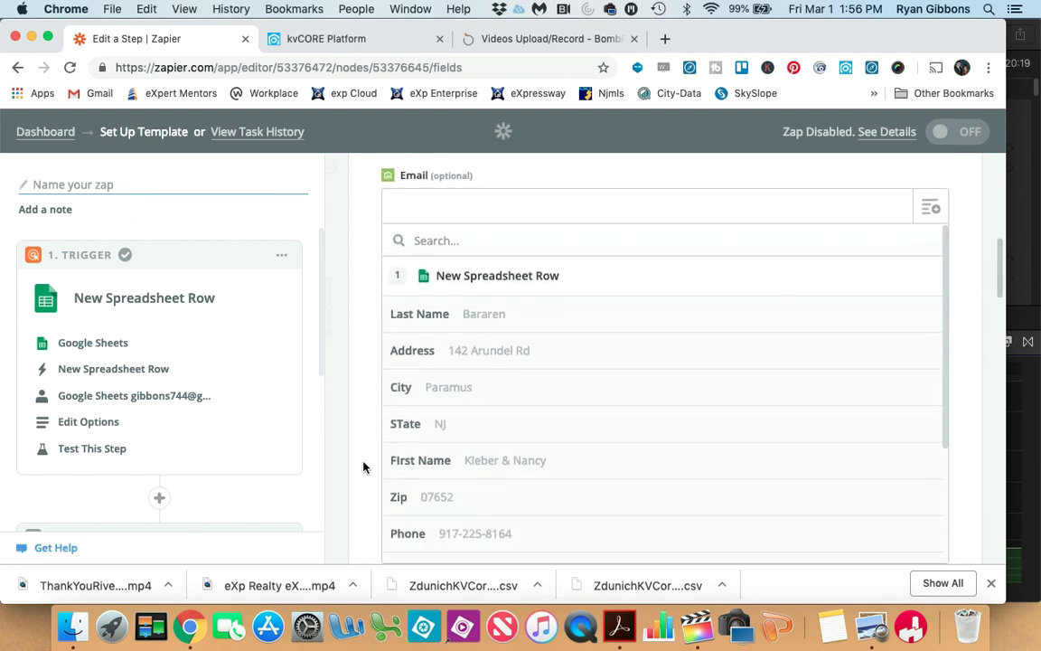
left_click(459, 549)
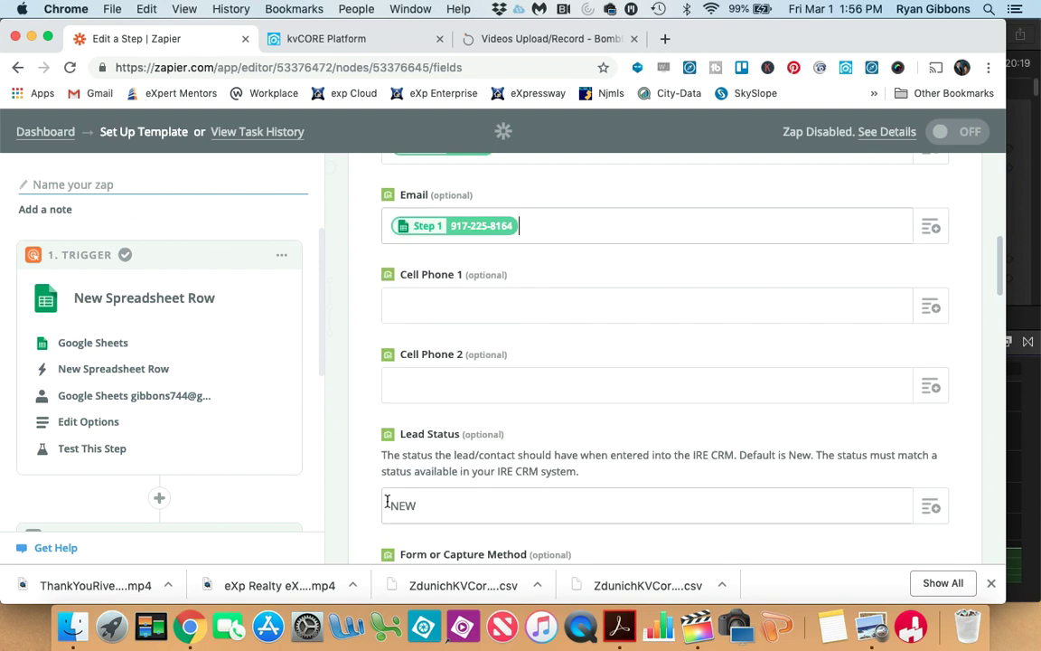
- Map the kvCORE contact's Cell Phone 1 field to the spreadsheet's Phone column
left_click(930, 308)
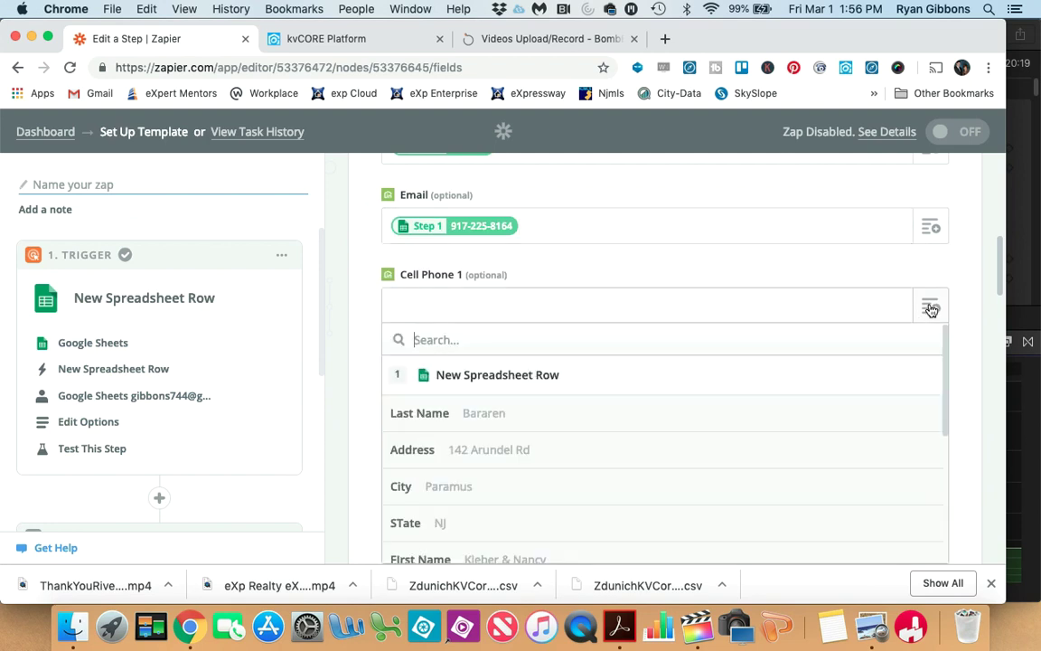
scroll(506, 501, "down", 3)
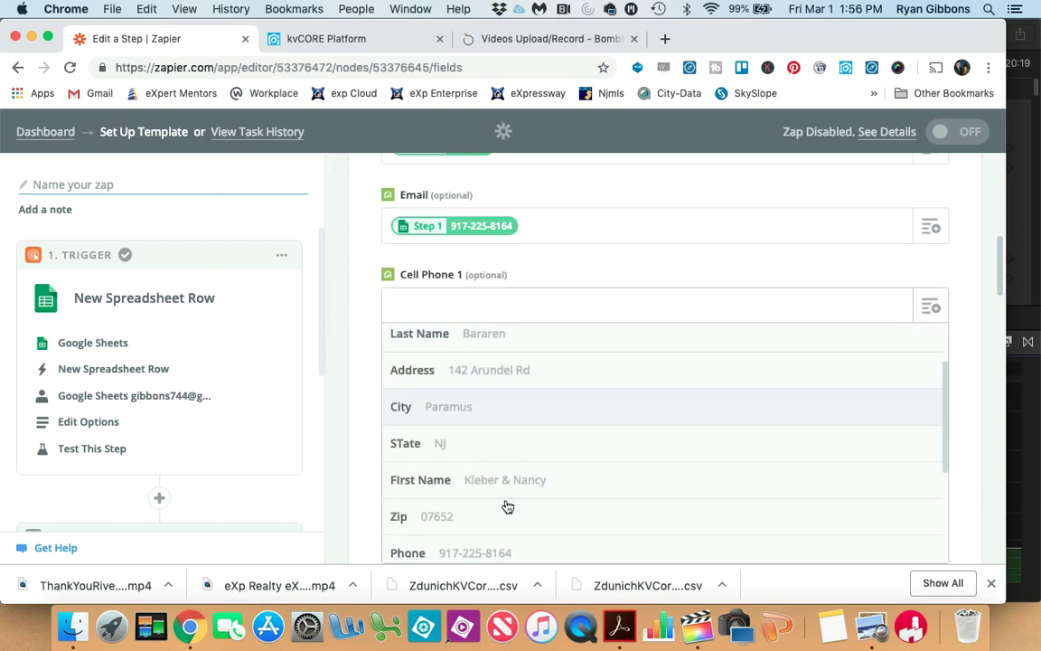
left_click(485, 541)
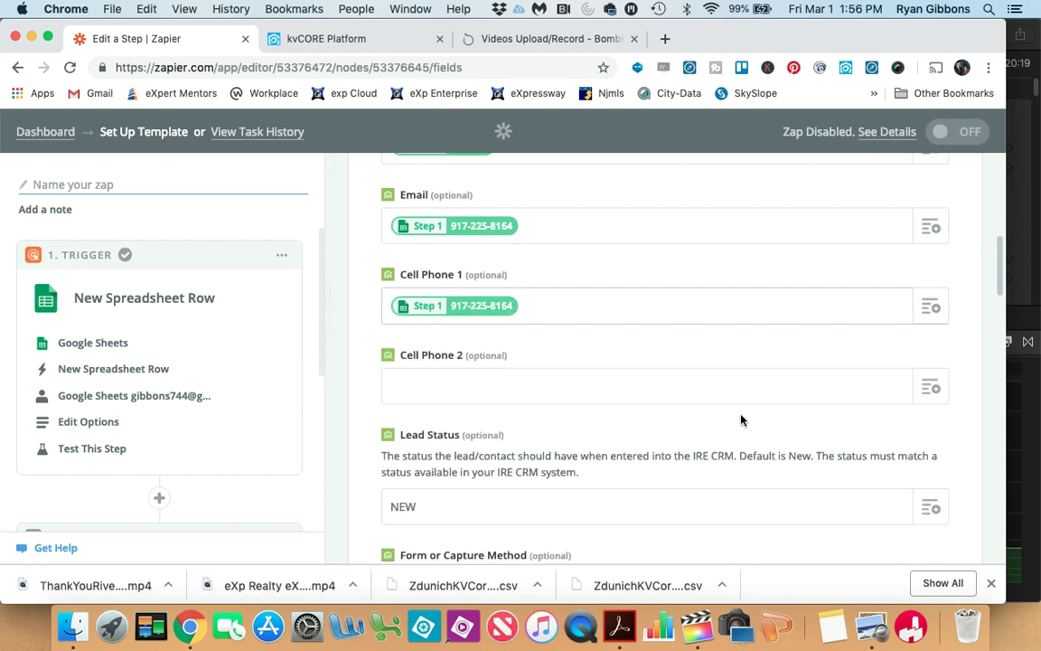
- Set the kvCORE contact's Trigger Automation option to No Automation
scroll(741, 420, "down", 3)
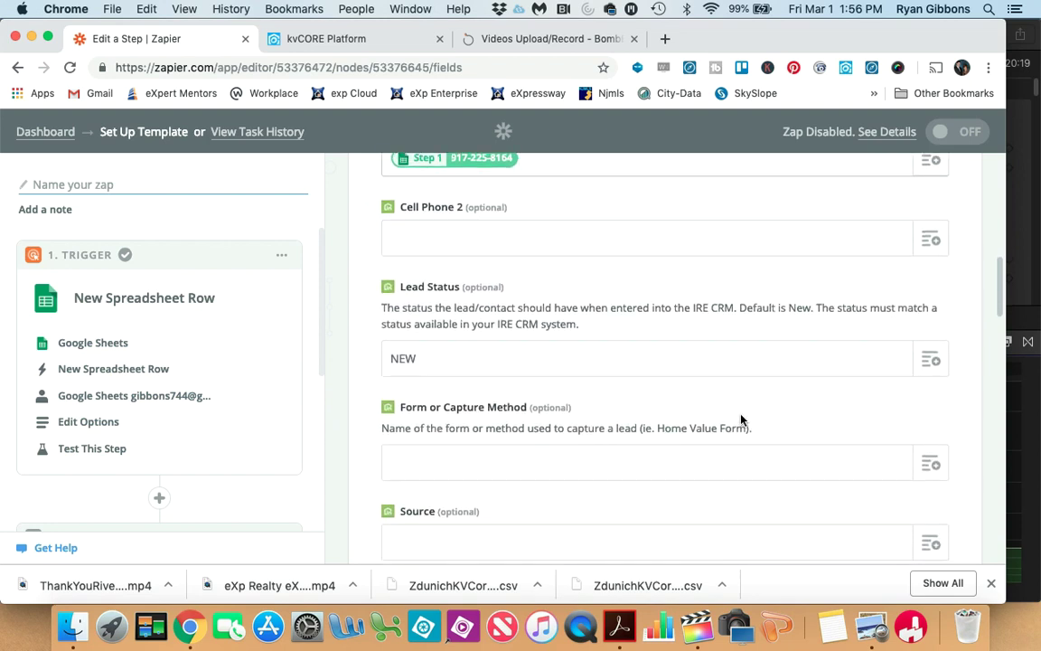
scroll(740, 419, "down", 2)
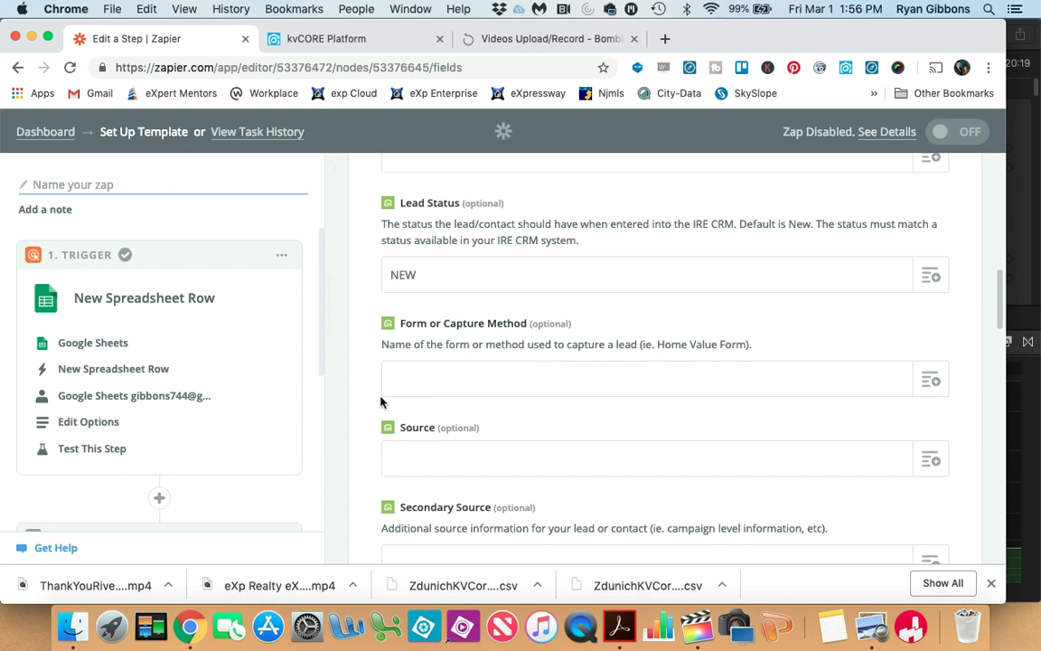
scroll(375, 399, "down", 2)
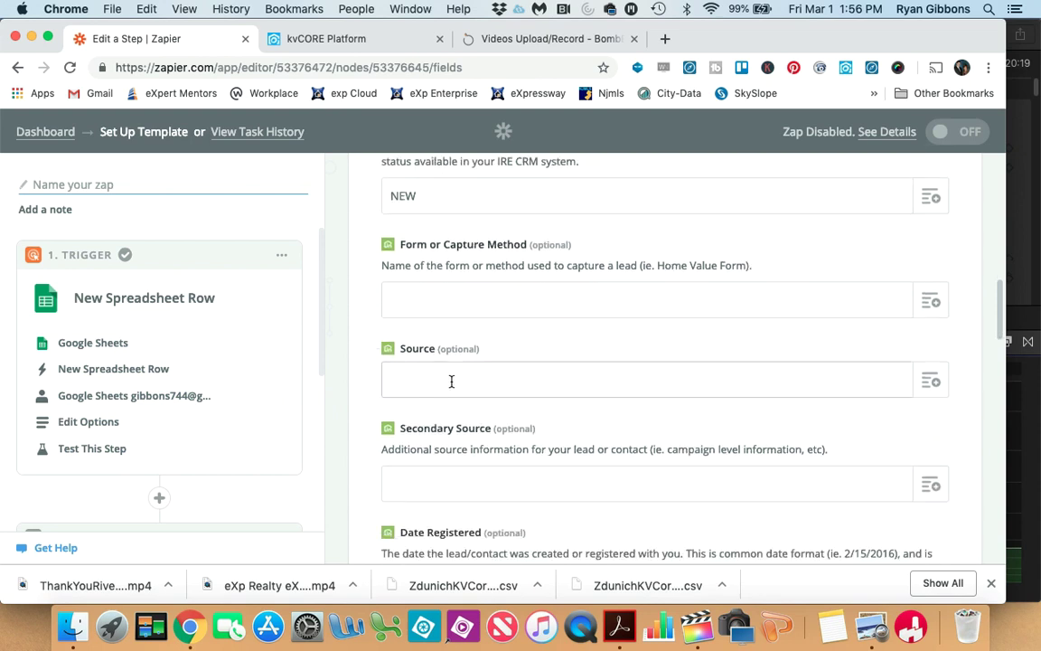
scroll(370, 406, "down", 3)
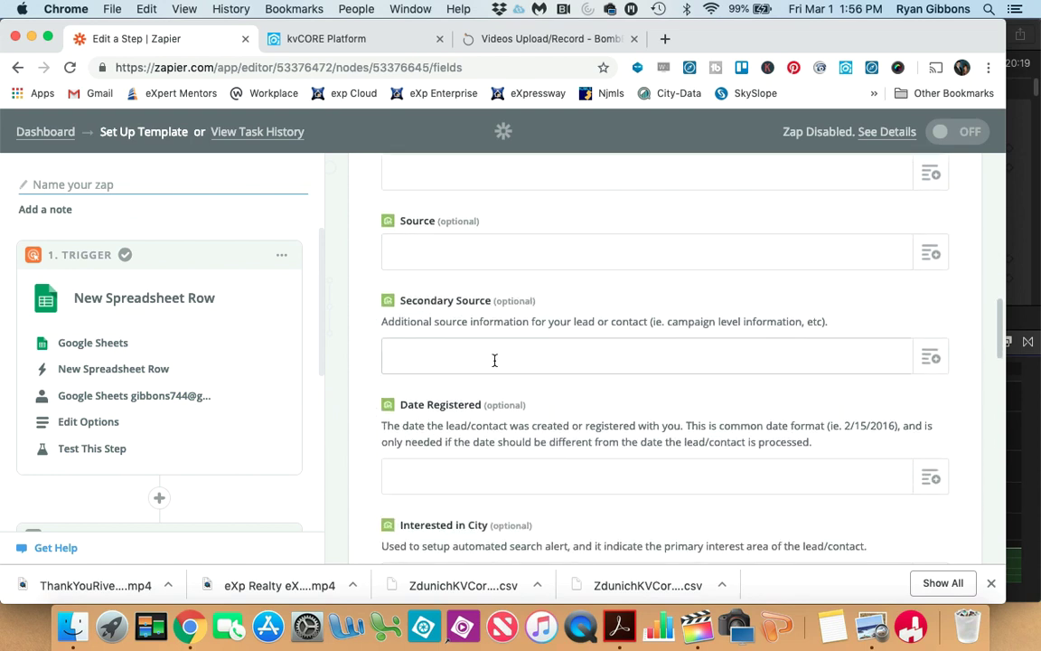
scroll(367, 443, "down", 3)
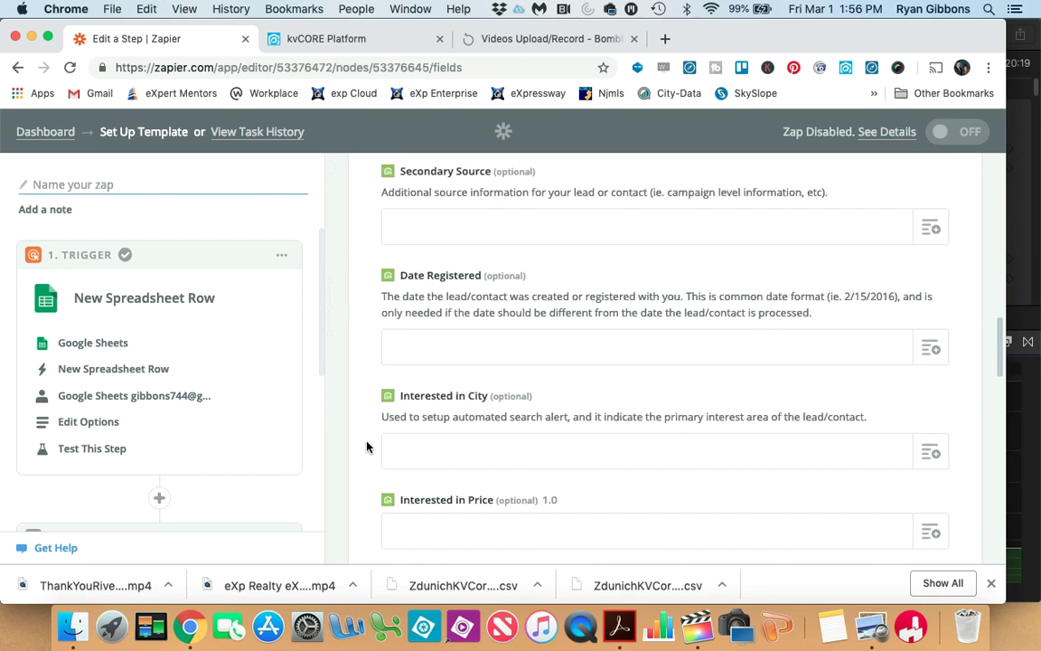
scroll(367, 445, "down", 1)
scroll(367, 444, "down", 2)
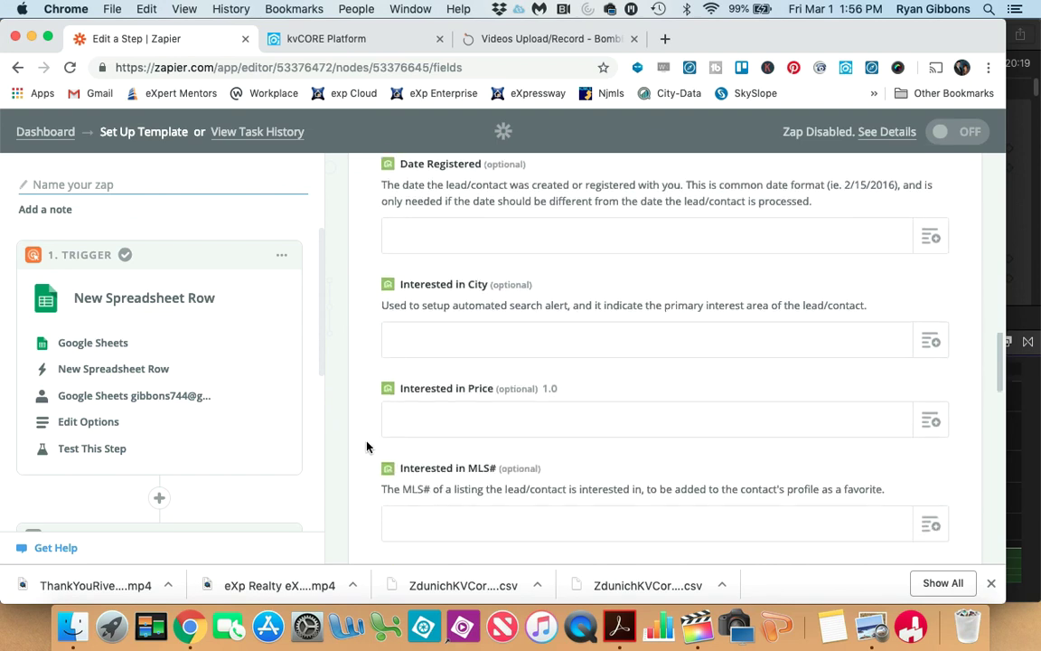
scroll(367, 445, "down", 2)
scroll(367, 445, "down", 3)
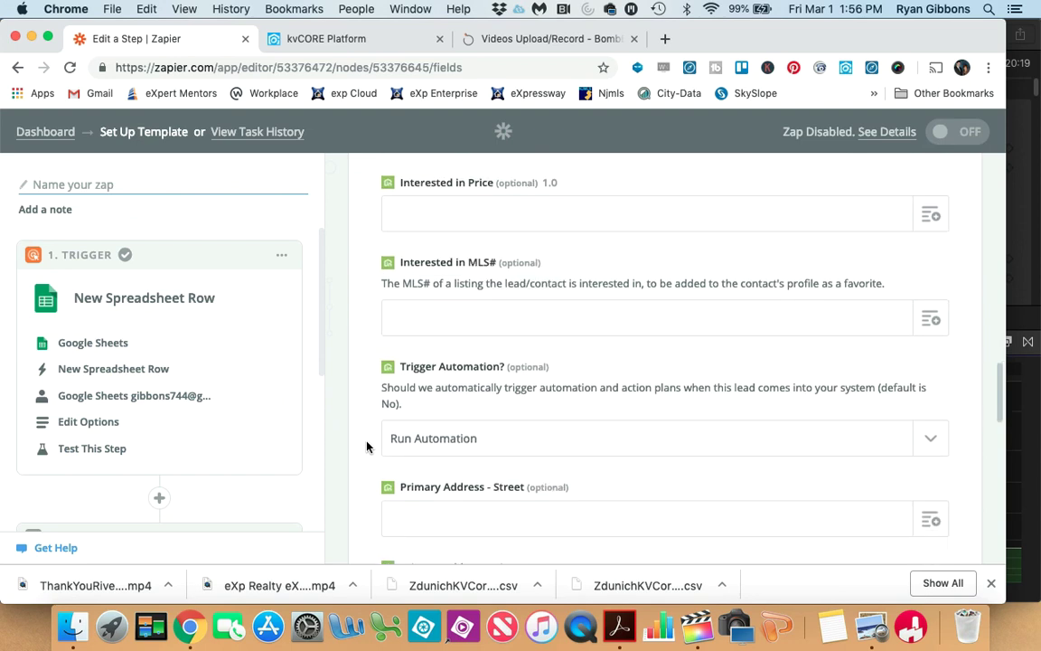
scroll(367, 445, "down", 2)
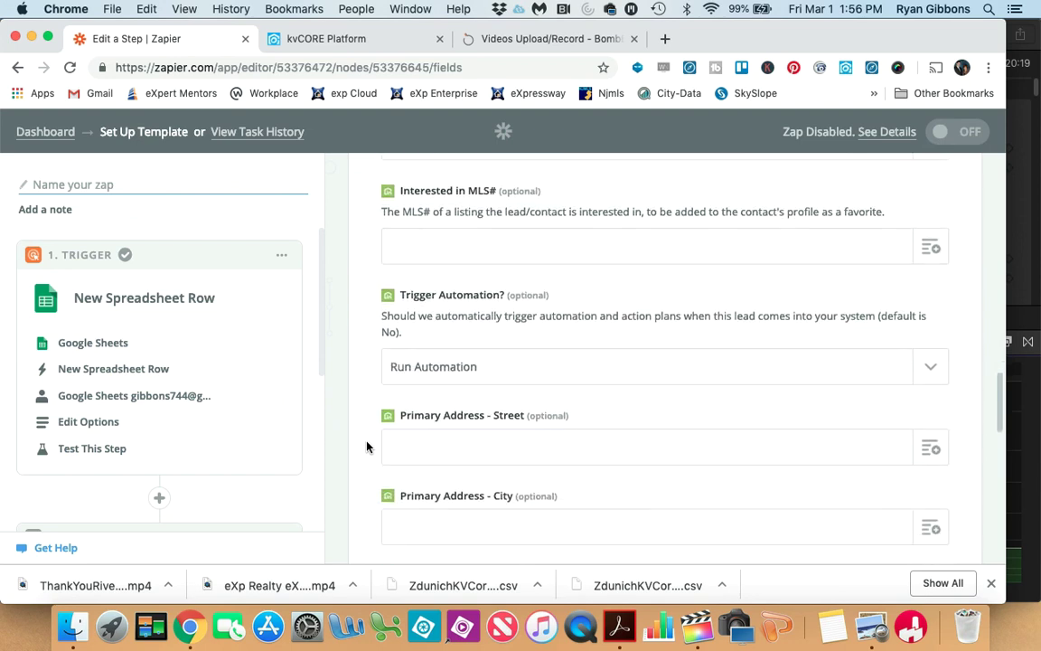
left_click(932, 370)
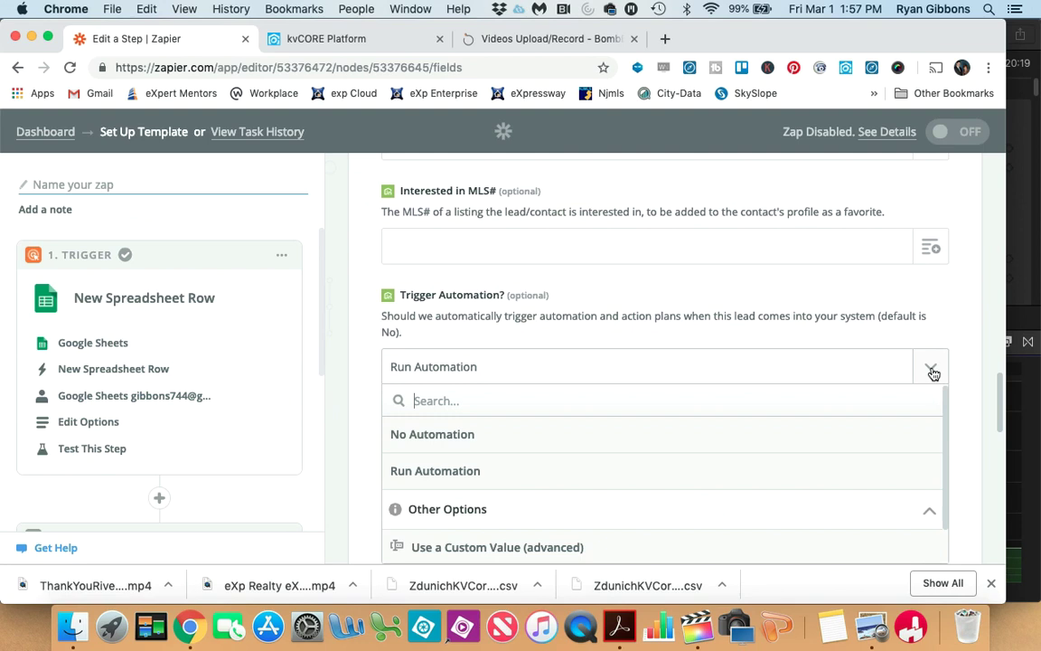
left_click(476, 435)
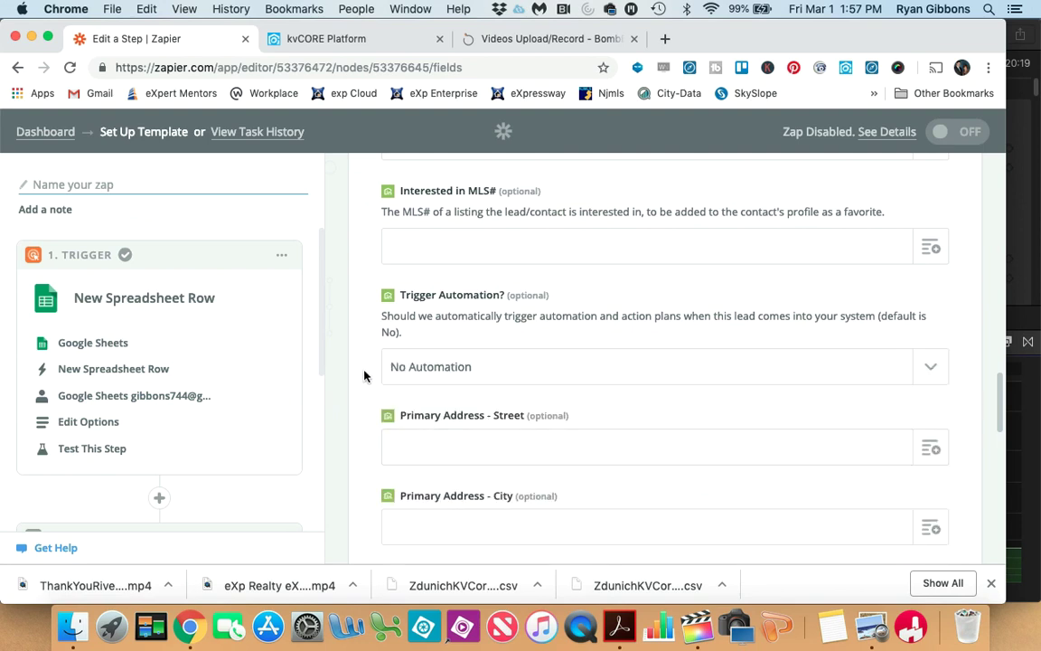
- Map the Primary Address - Street field to the spreadsheet's Address column
scroll(364, 376, "down", 2)
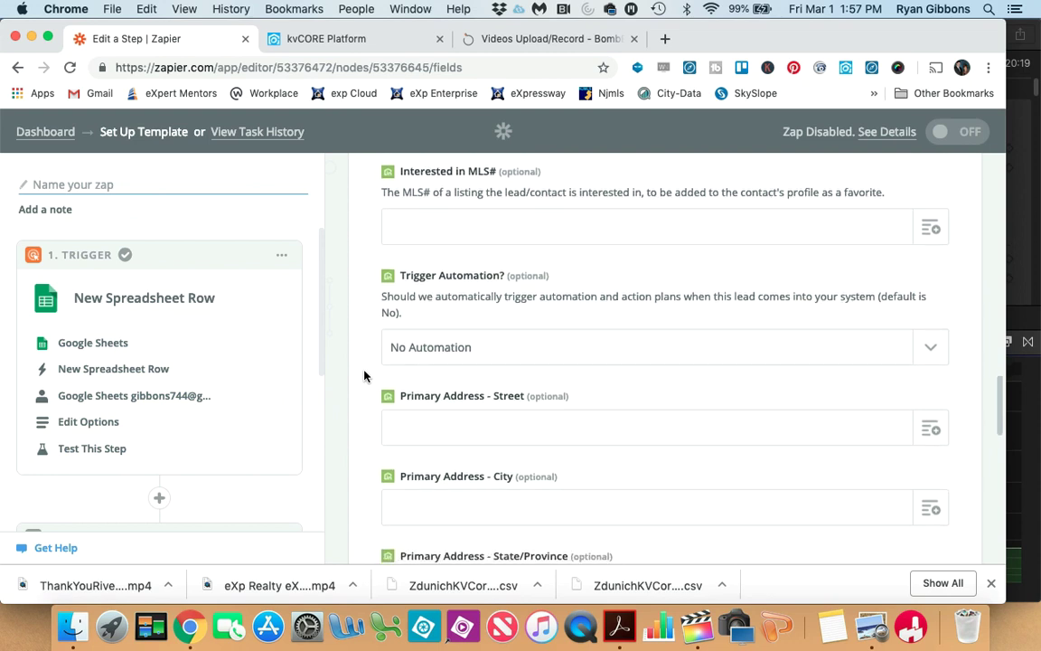
scroll(364, 376, "down", 2)
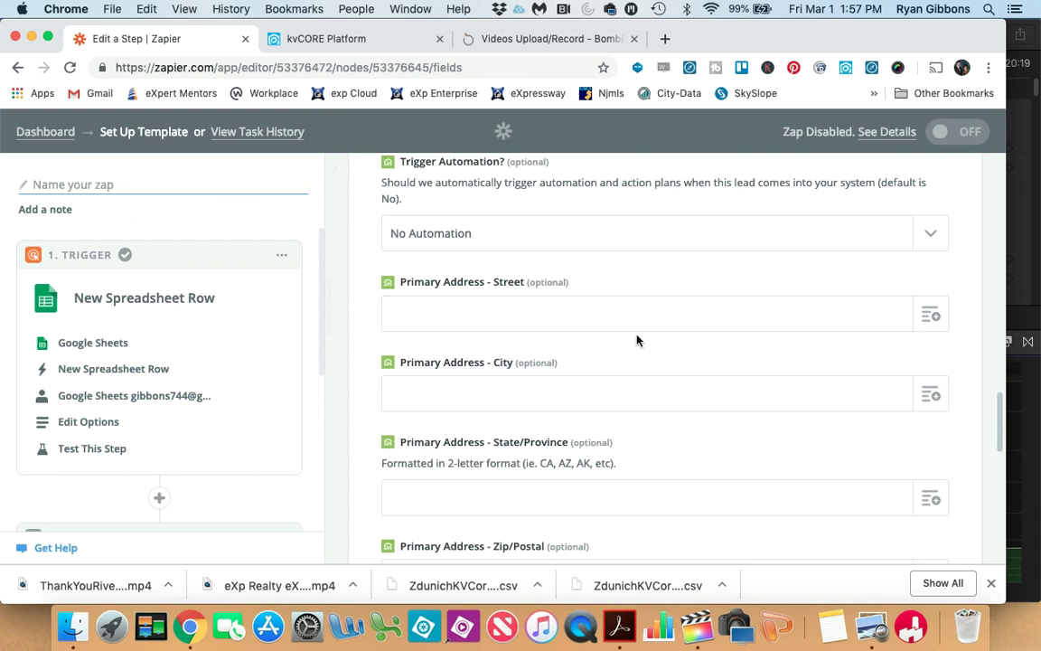
left_click(931, 316)
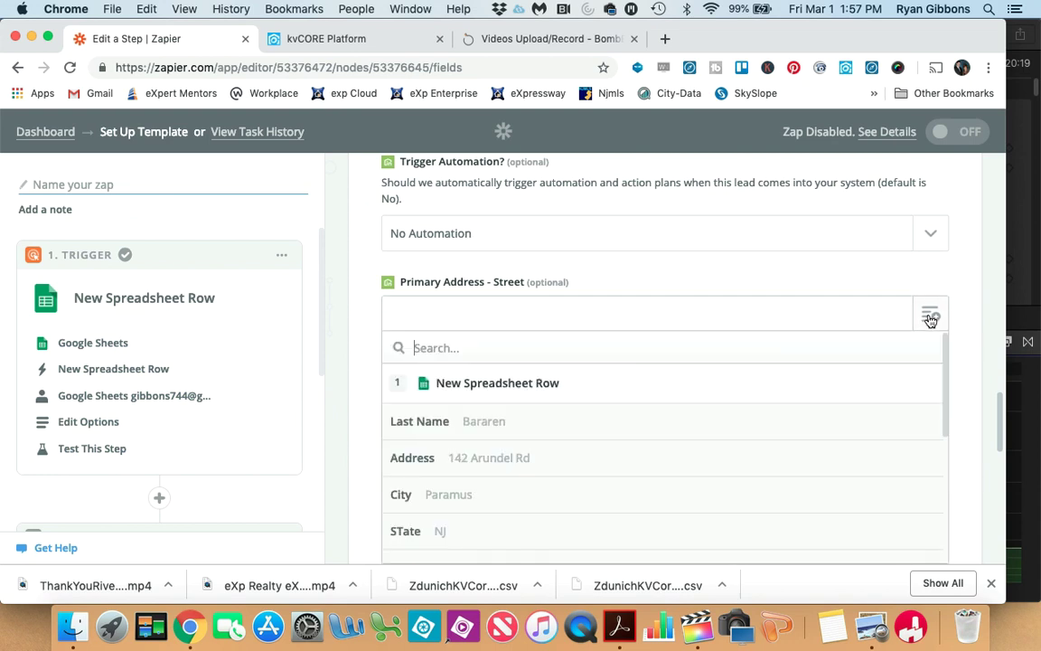
left_click(483, 459)
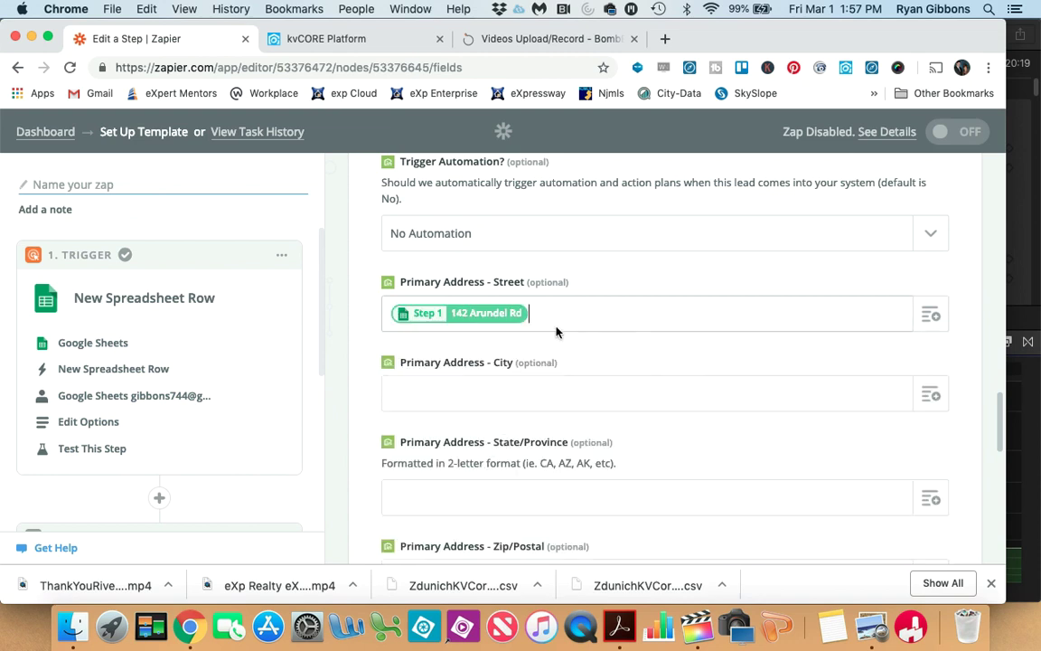
key("Return")
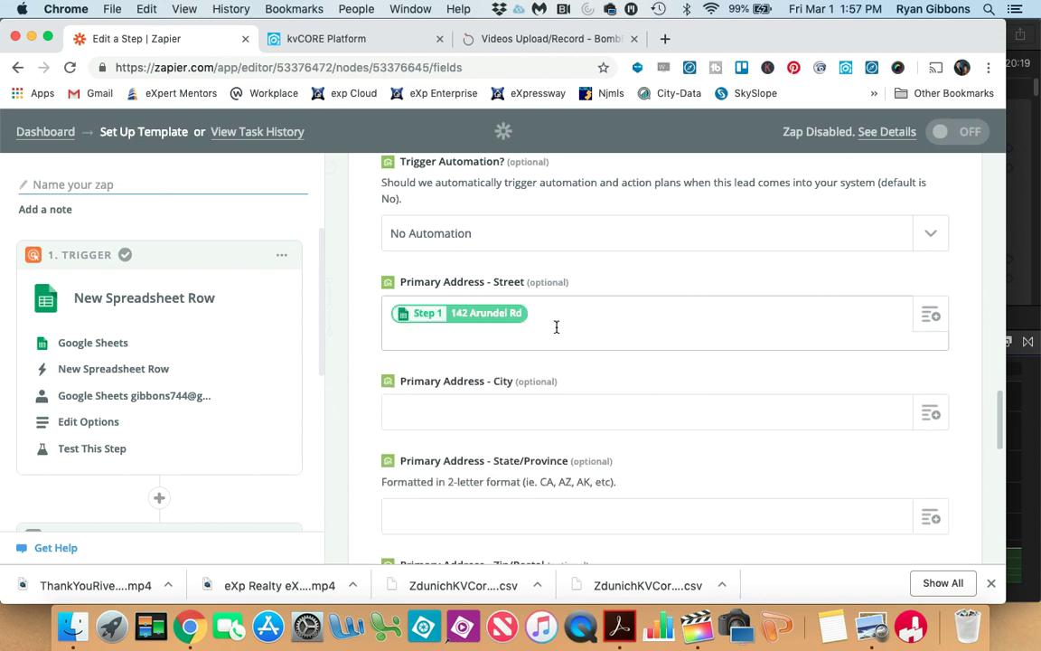
left_click(931, 316)
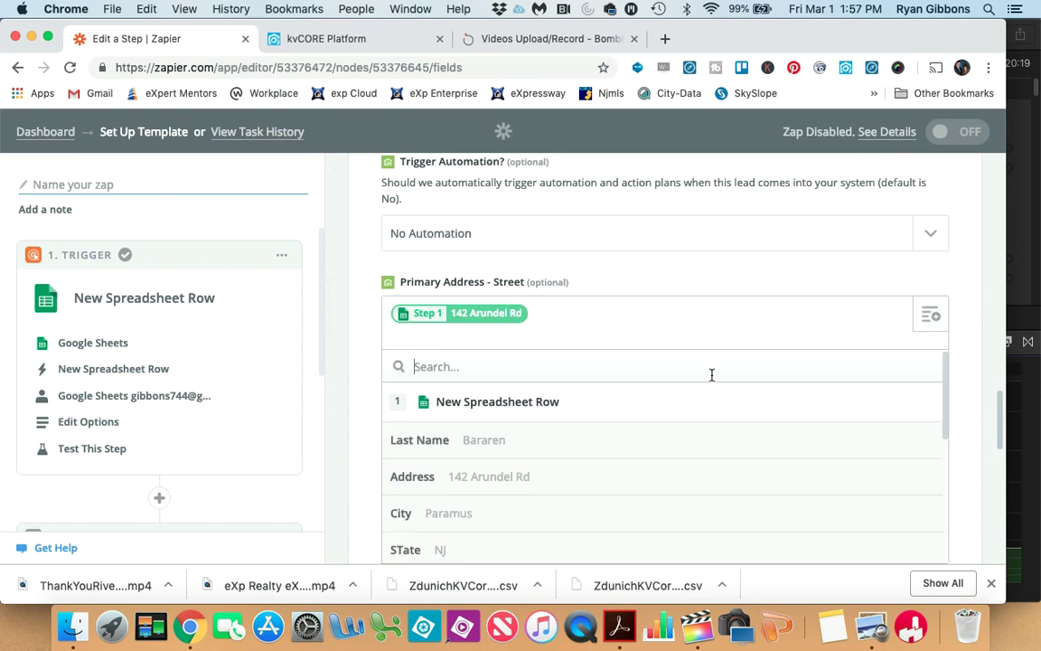
left_click(465, 515)
type(",")
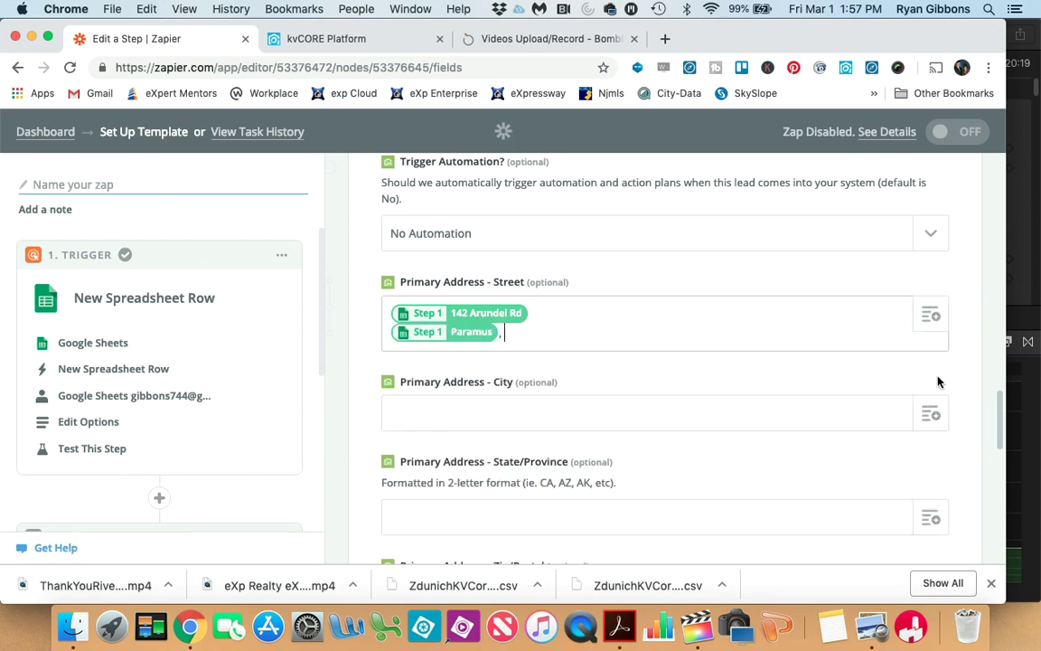
left_click(932, 316)
scroll(574, 469, "down", 1)
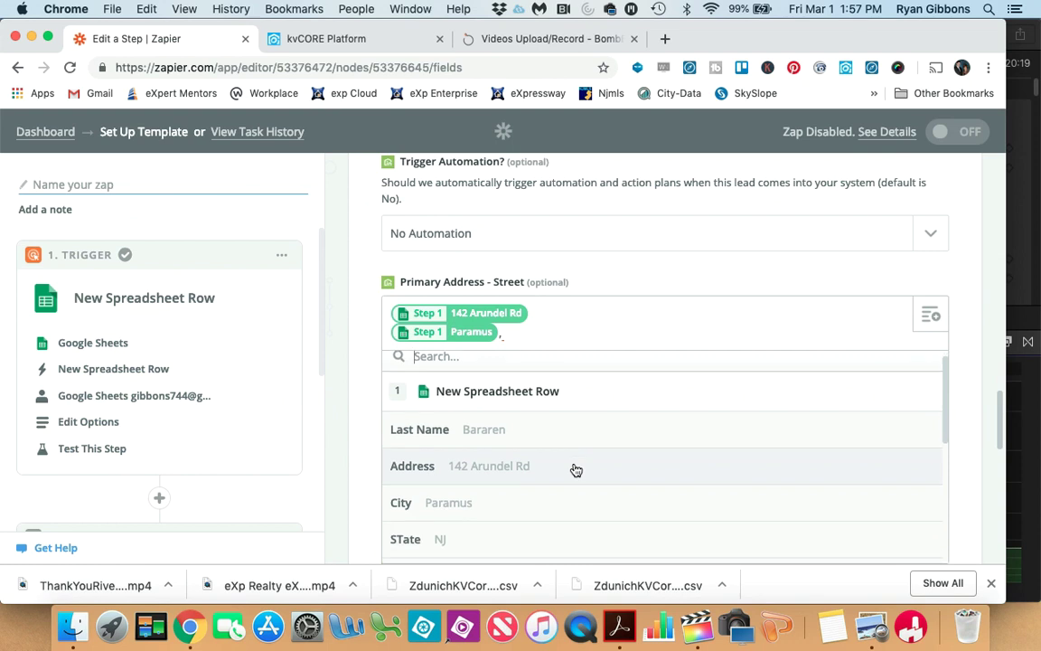
left_click(556, 332)
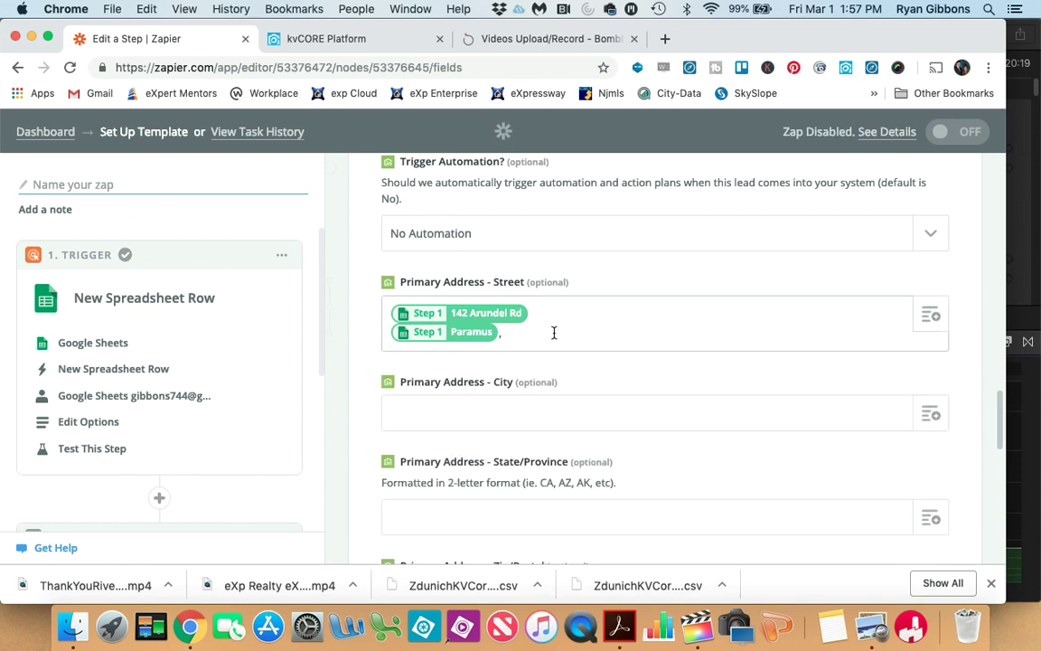
key("BackSpace")
key("BackSpace")
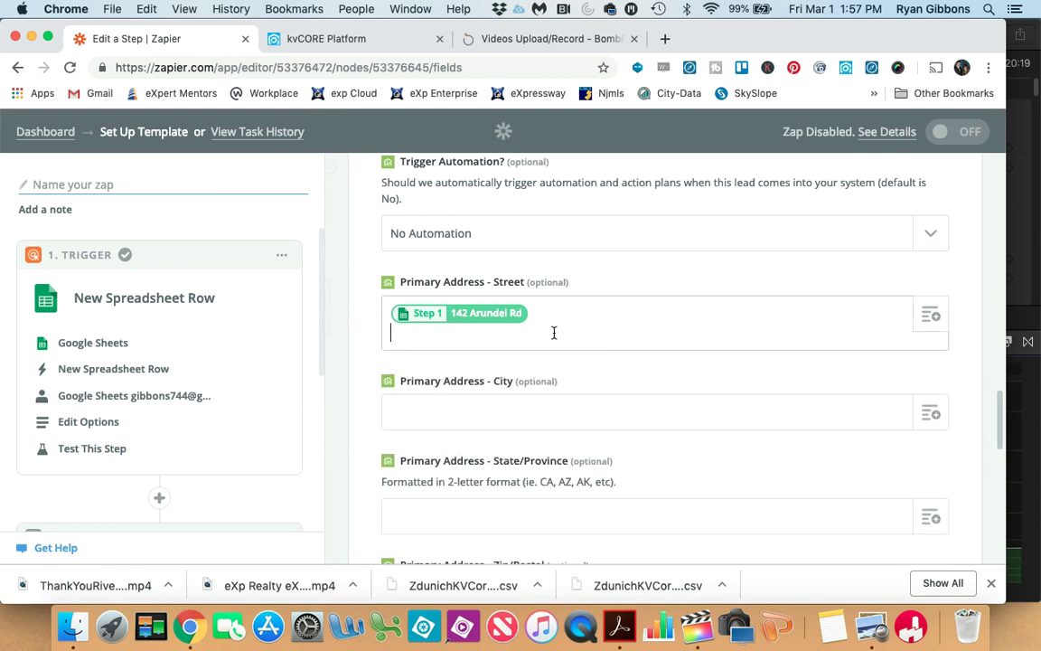
key("BackSpace")
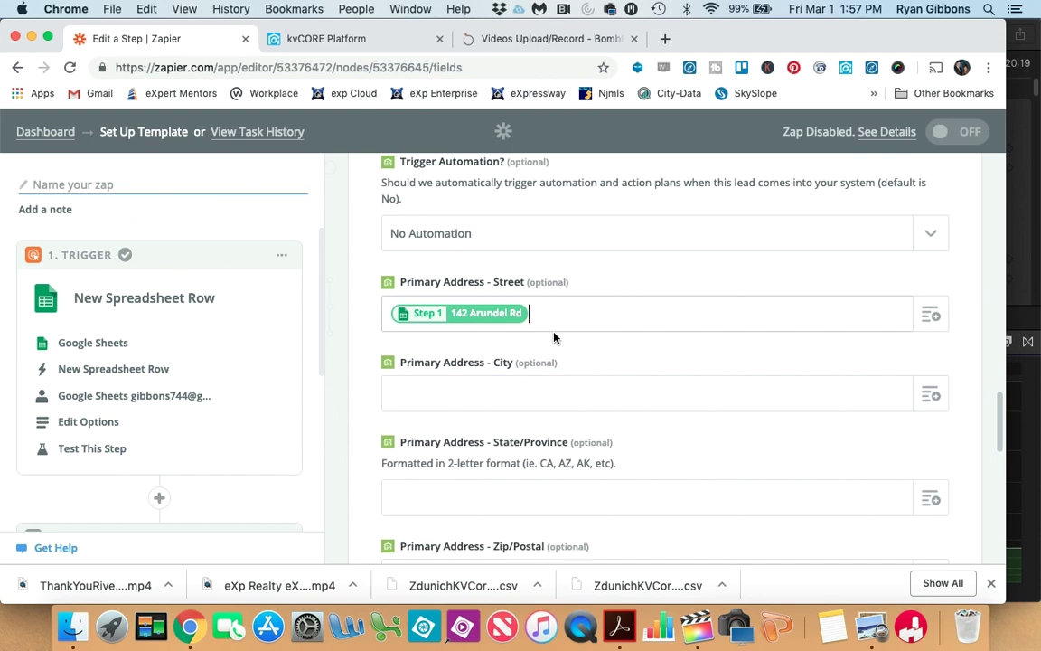
- Map Primary Address - City to the spreadsheet's City column and Primary Address - State/Province to its STate column
left_click(938, 396)
scroll(497, 529, "down", 2)
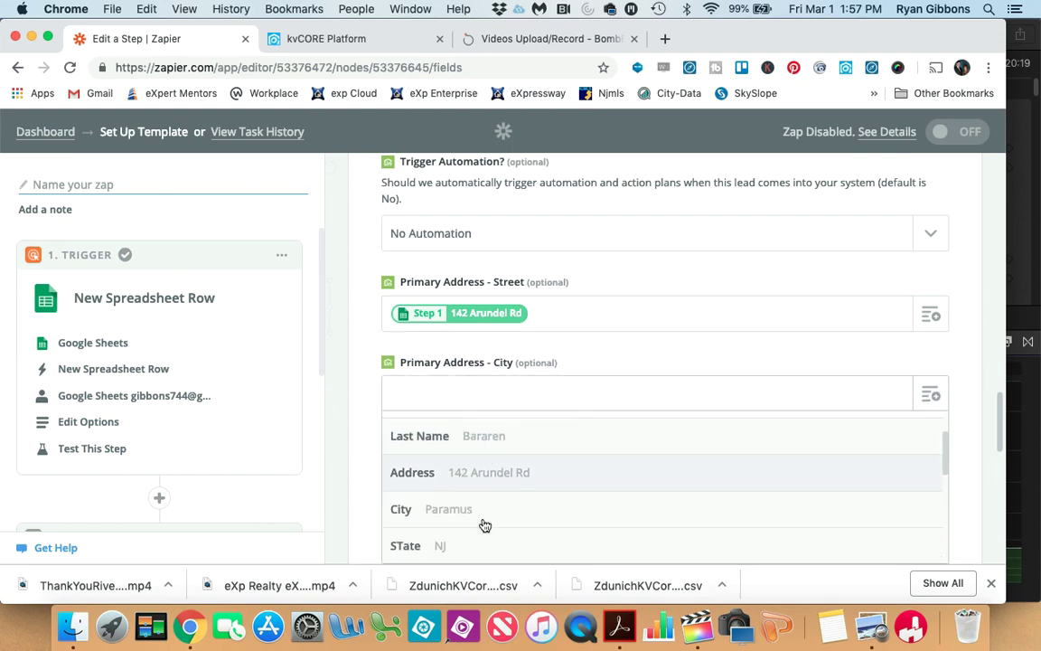
left_click(569, 510)
scroll(947, 426, "down", 3)
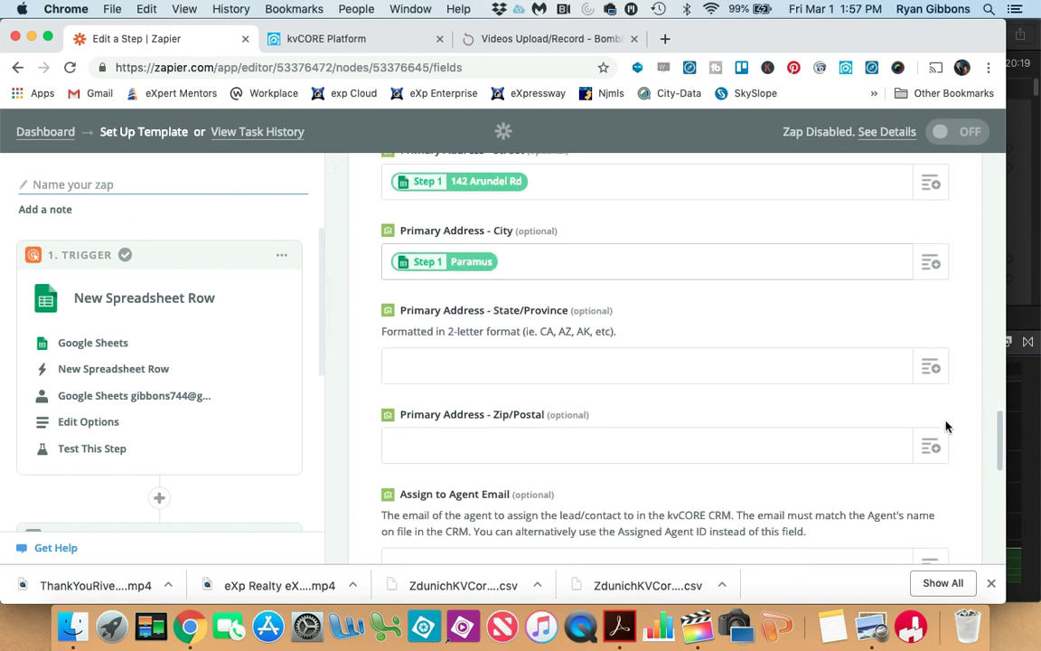
left_click(932, 366)
scroll(498, 517, "down", 1)
scroll(498, 517, "down", 1)
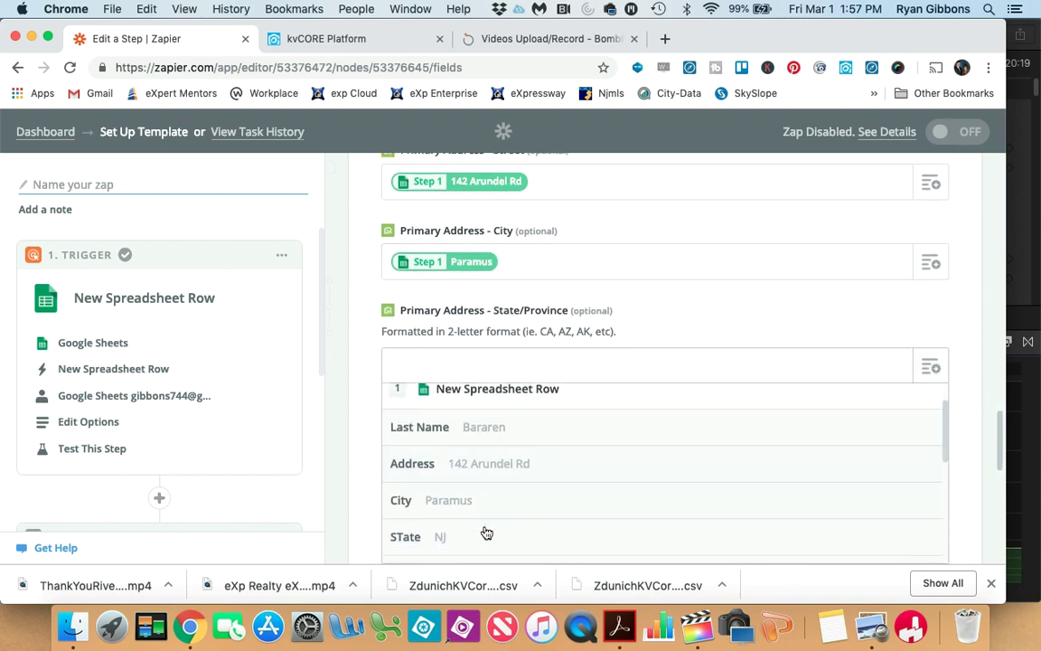
left_click(474, 541)
- Map the Primary Address - Zip/Postal field to the spreadsheet's Zip column
scroll(859, 457, "down", 1)
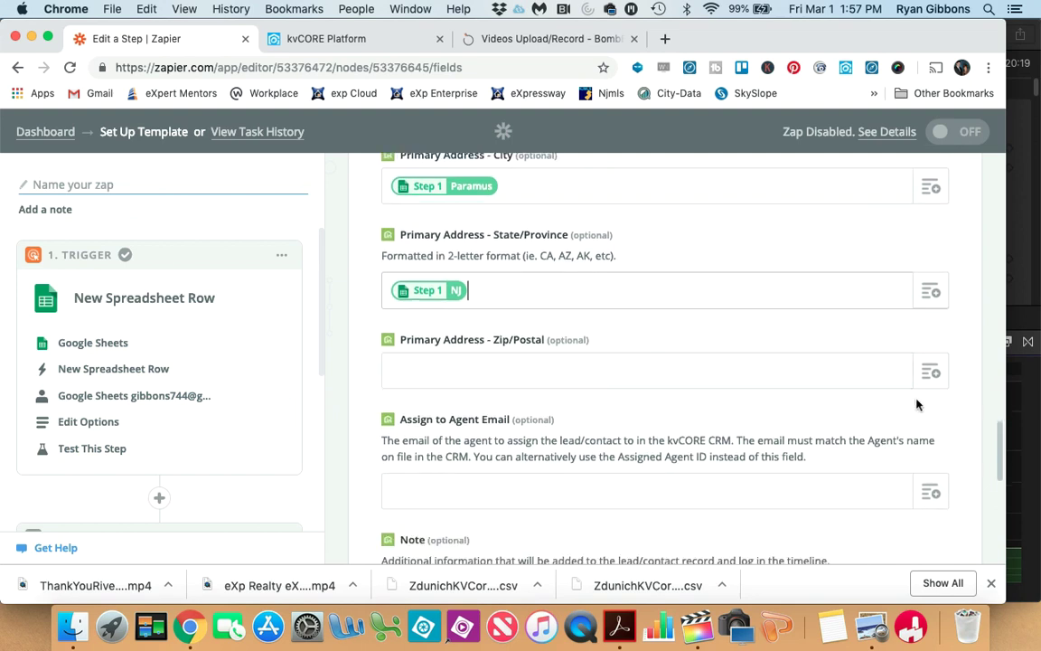
left_click(931, 371)
scroll(645, 477, "down", 2)
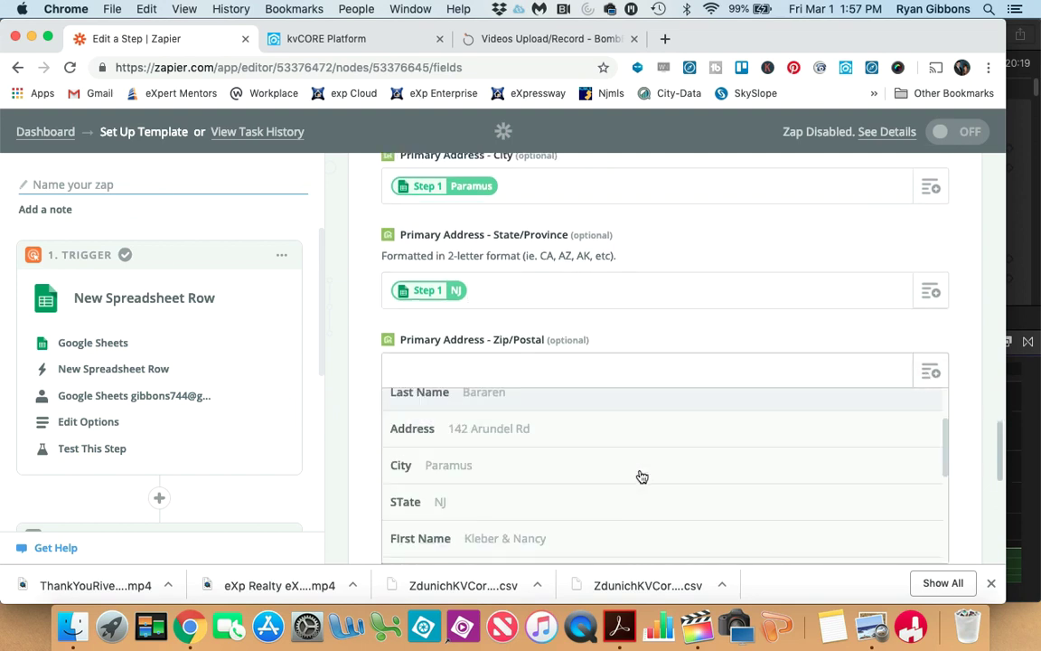
scroll(593, 500, "down", 2)
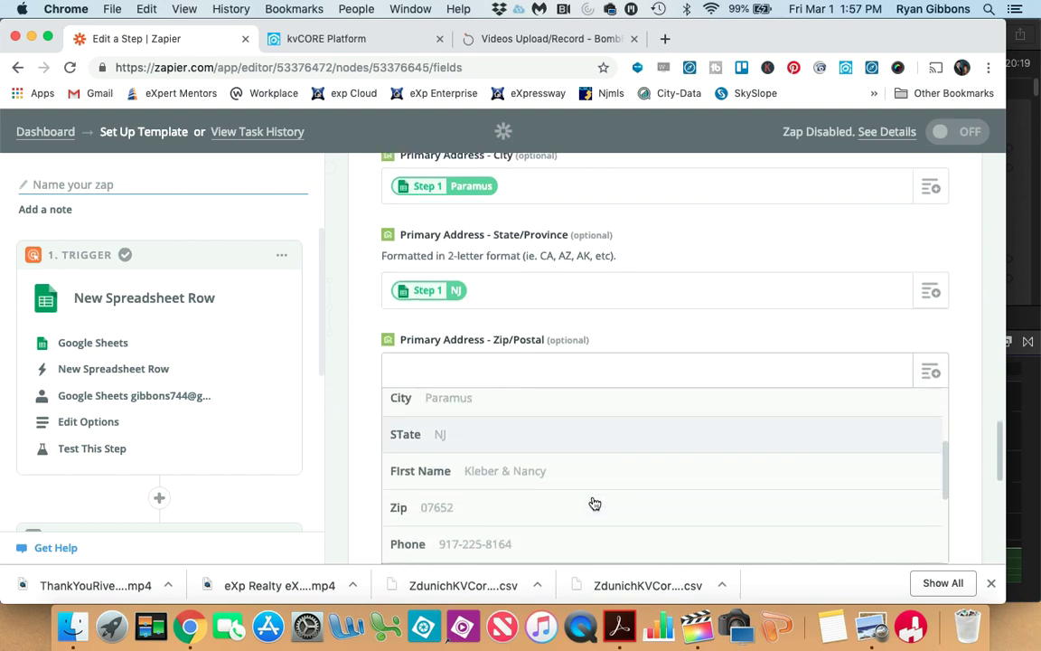
left_click(467, 514)
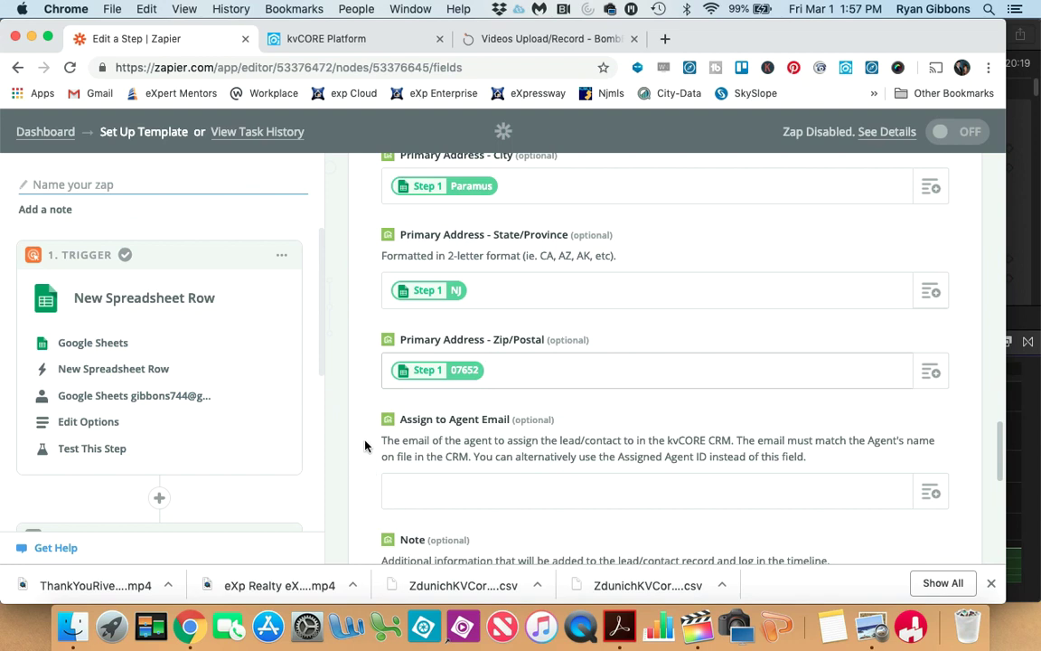
- Set the kvCORE contact's Tags (Multiple) field to FSBO and continue to the action's test stage
scroll(366, 452, "down", 2)
scroll(365, 445, "down", 3)
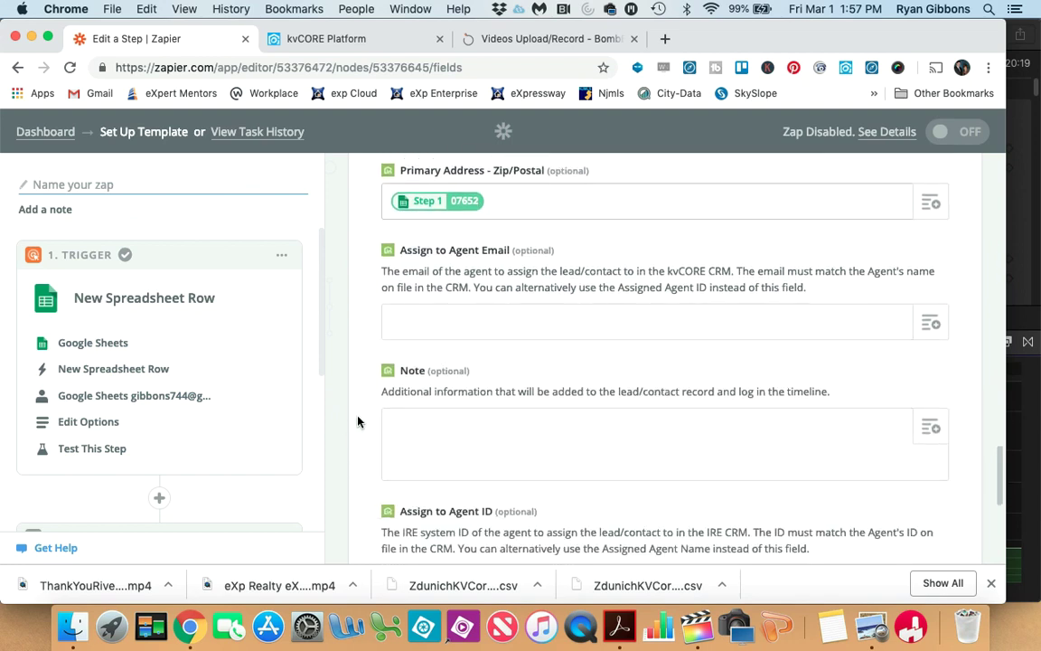
scroll(368, 416, "down", 5)
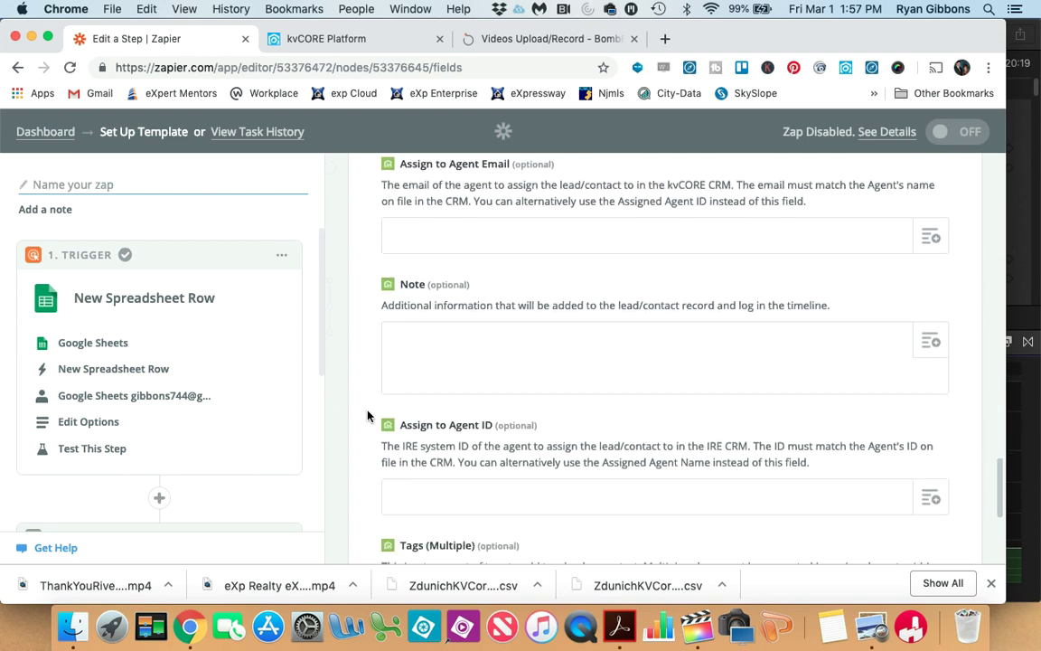
scroll(368, 416, "down", 4)
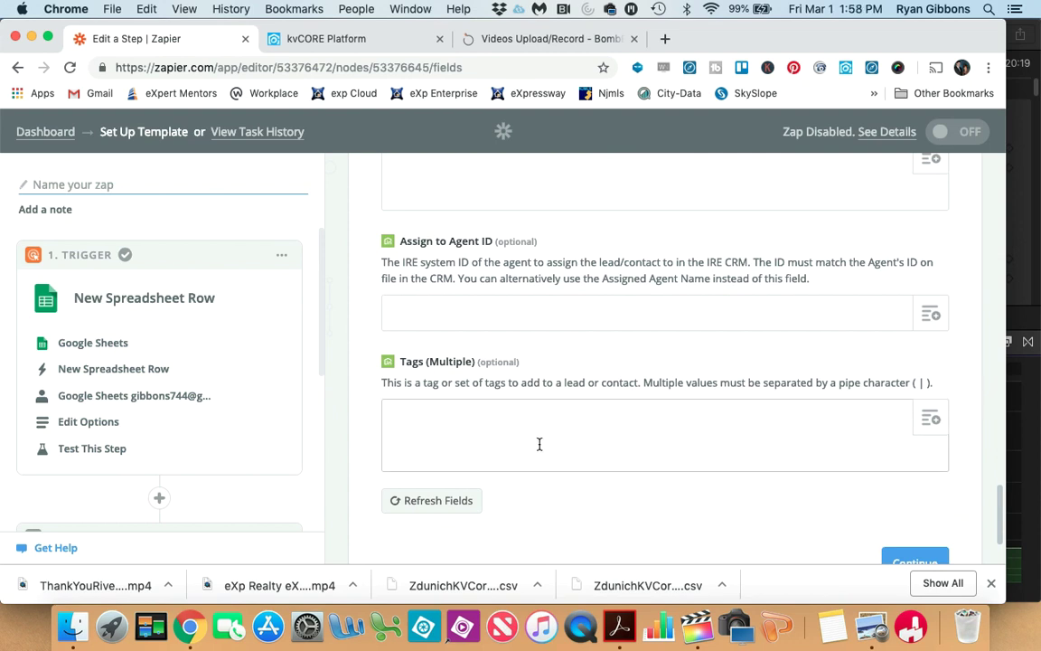
left_click(931, 419)
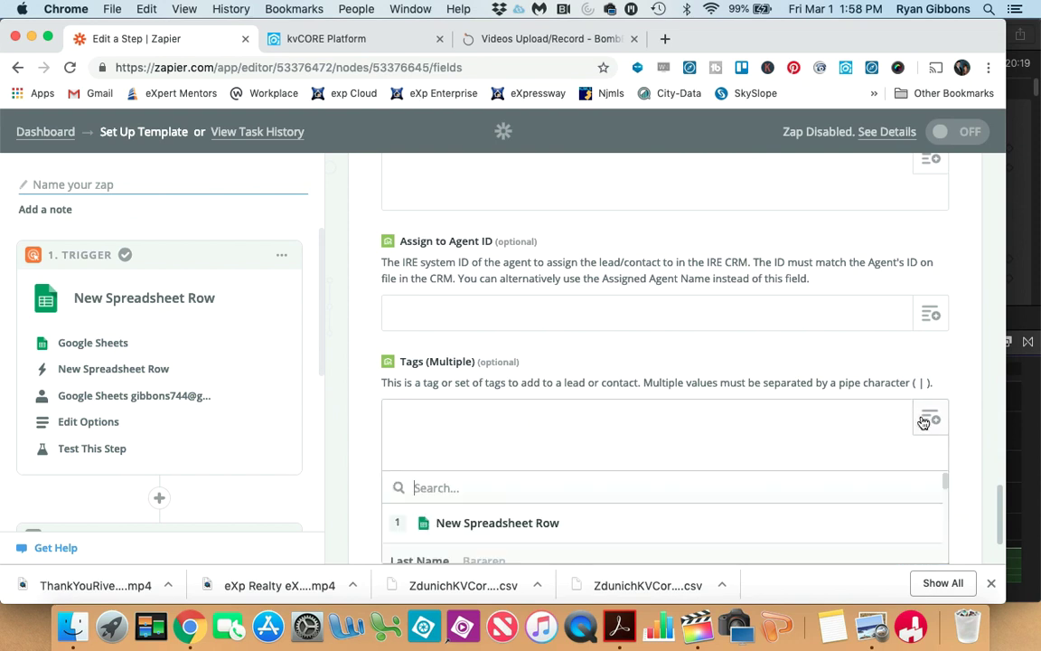
scroll(940, 431, "down", 1)
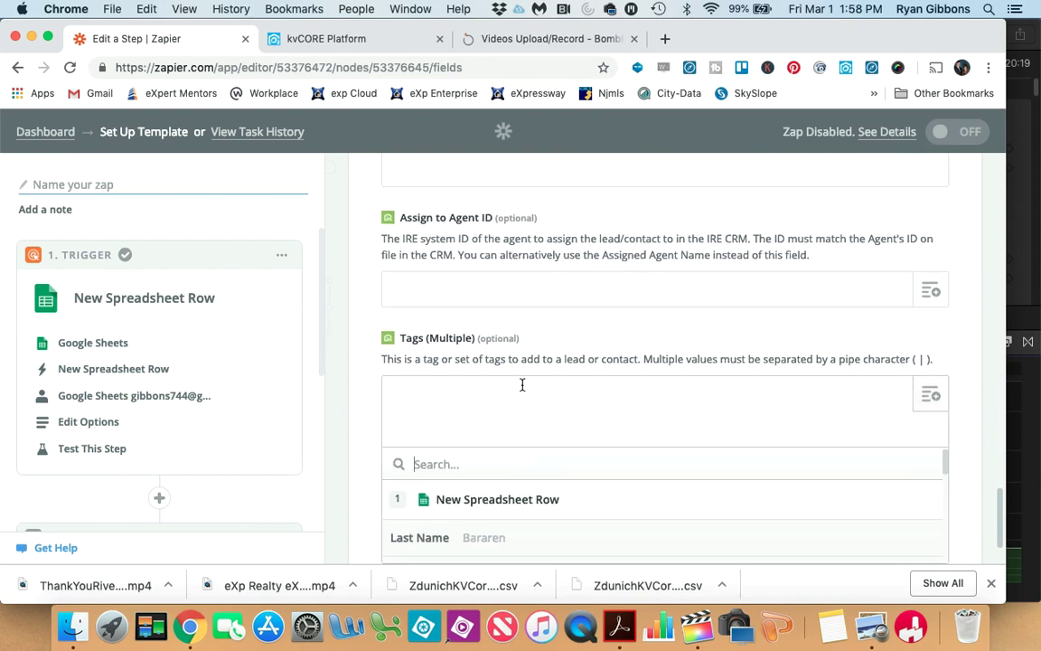
left_click(491, 391)
type("FSBO")
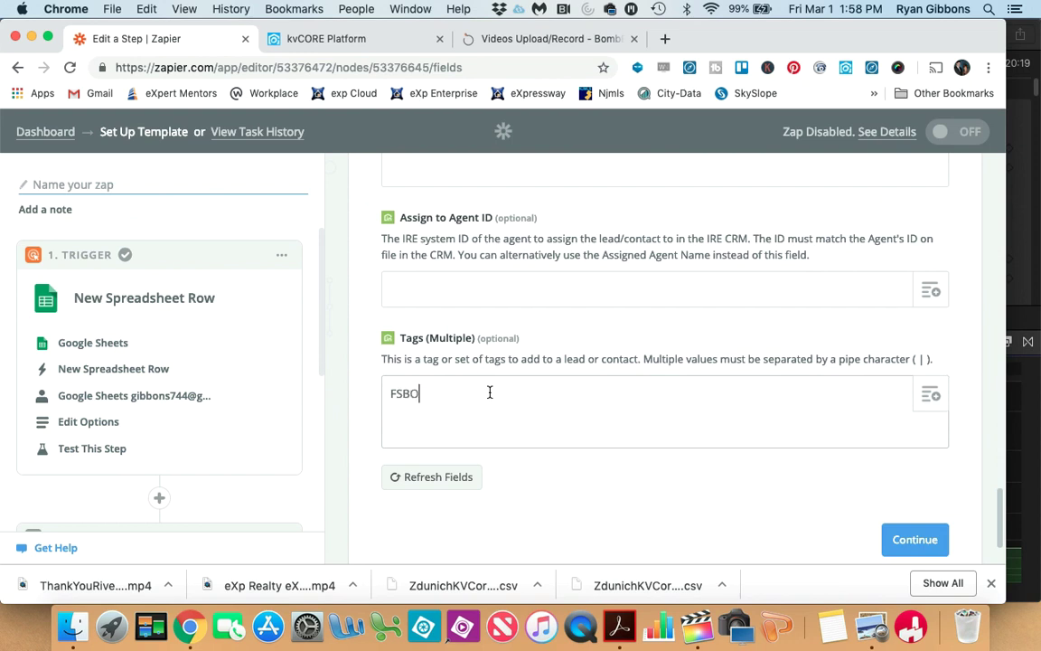
scroll(741, 484, "down", 1)
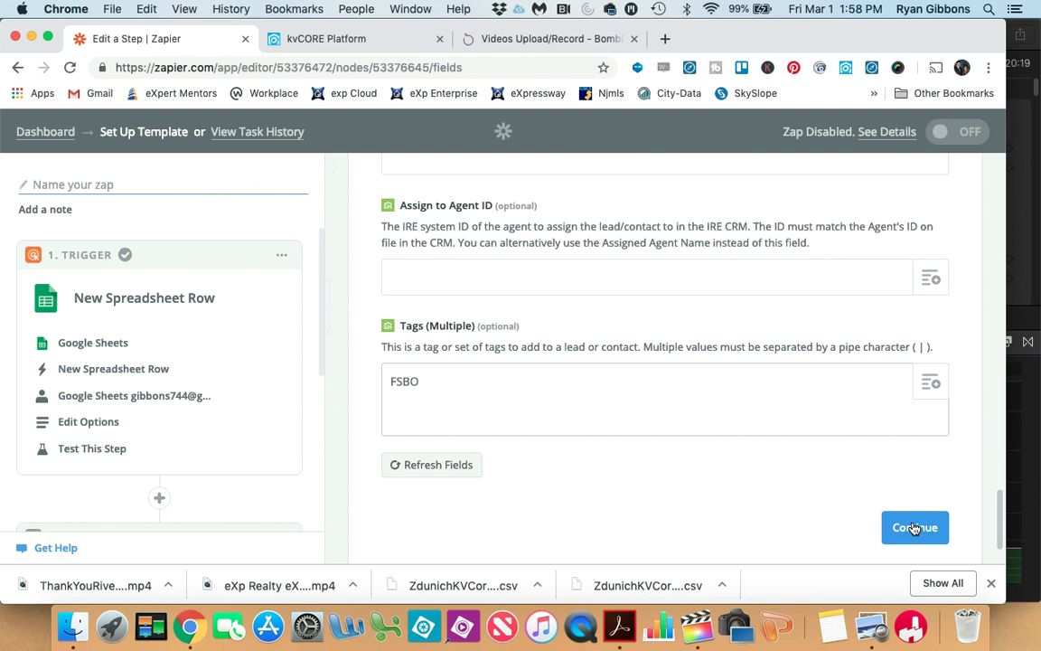
left_click(914, 529)
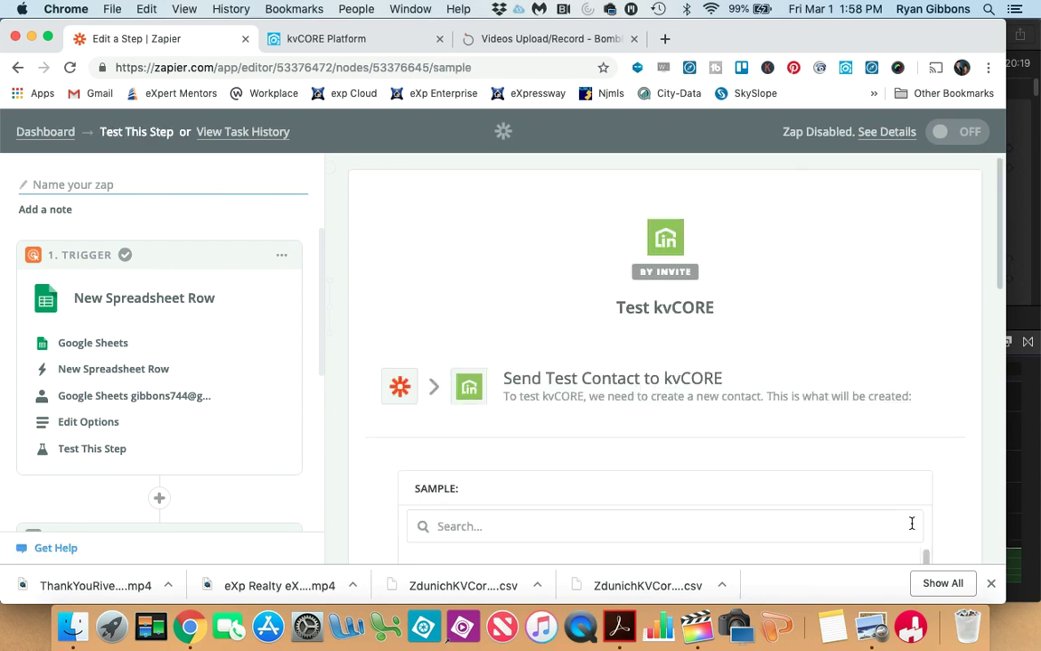
- Send the sample contact to kvCORE as a test and finish the action step
scroll(950, 395, "down", 3)
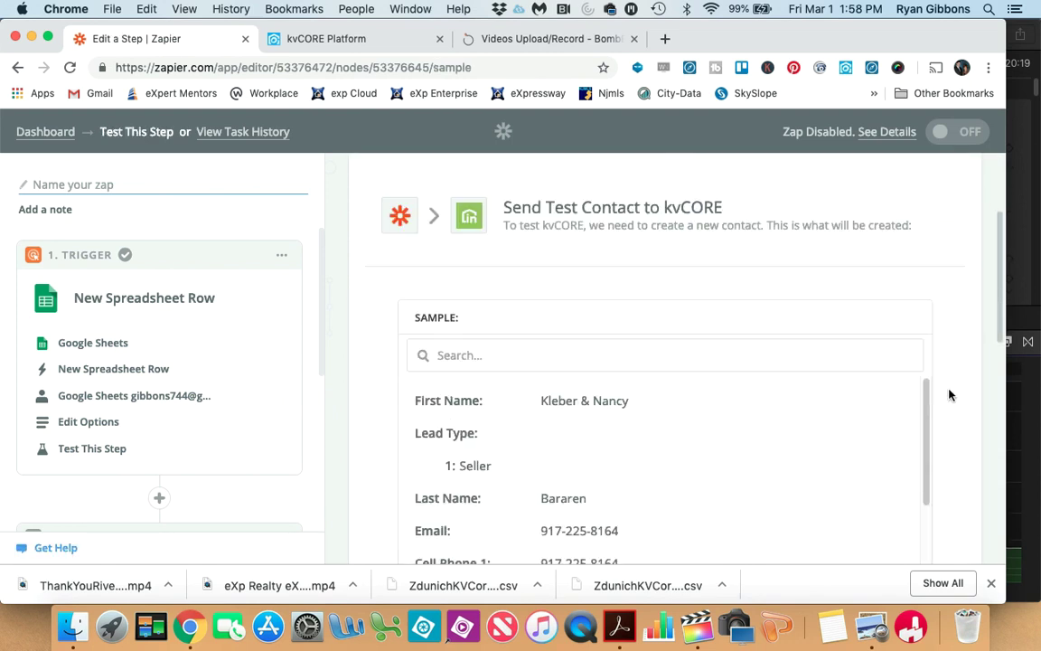
scroll(949, 395, "down", 2)
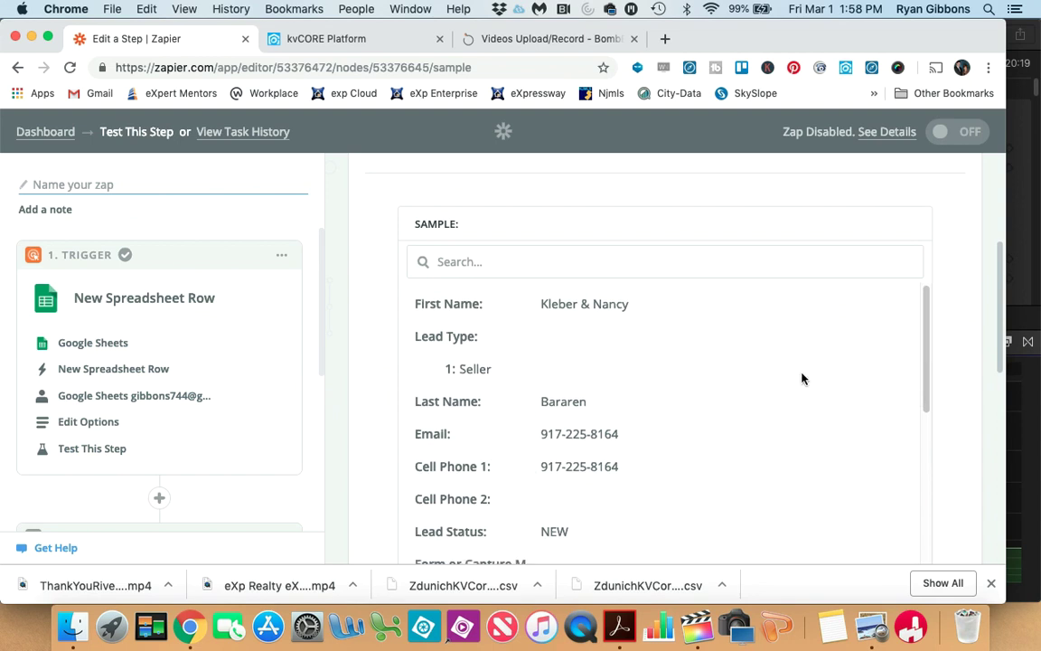
scroll(957, 348, "down", 8)
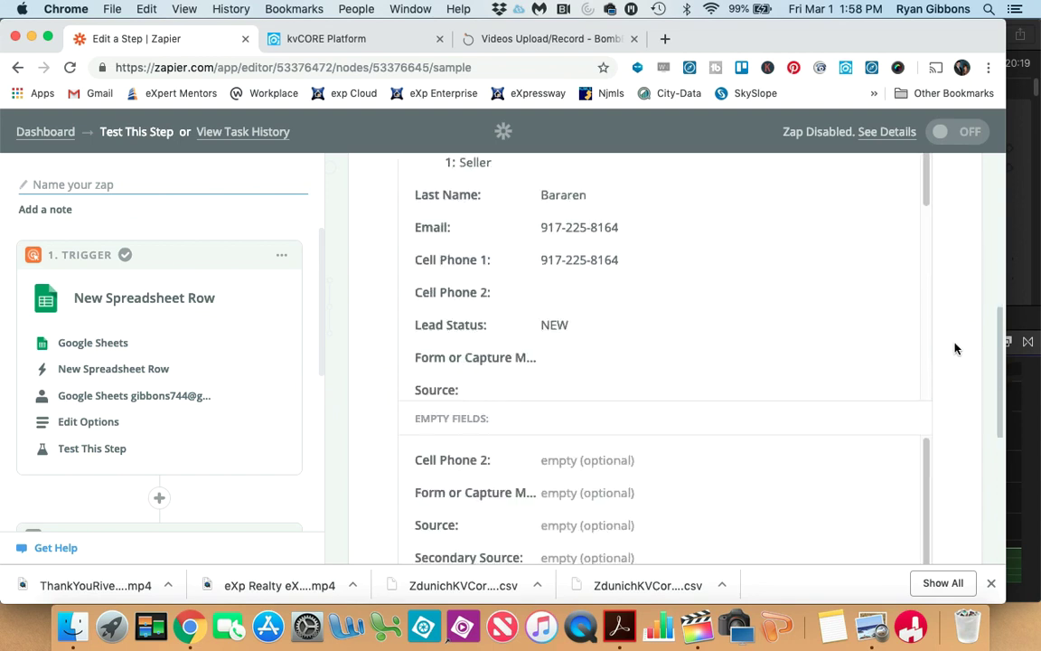
scroll(956, 348, "down", 5)
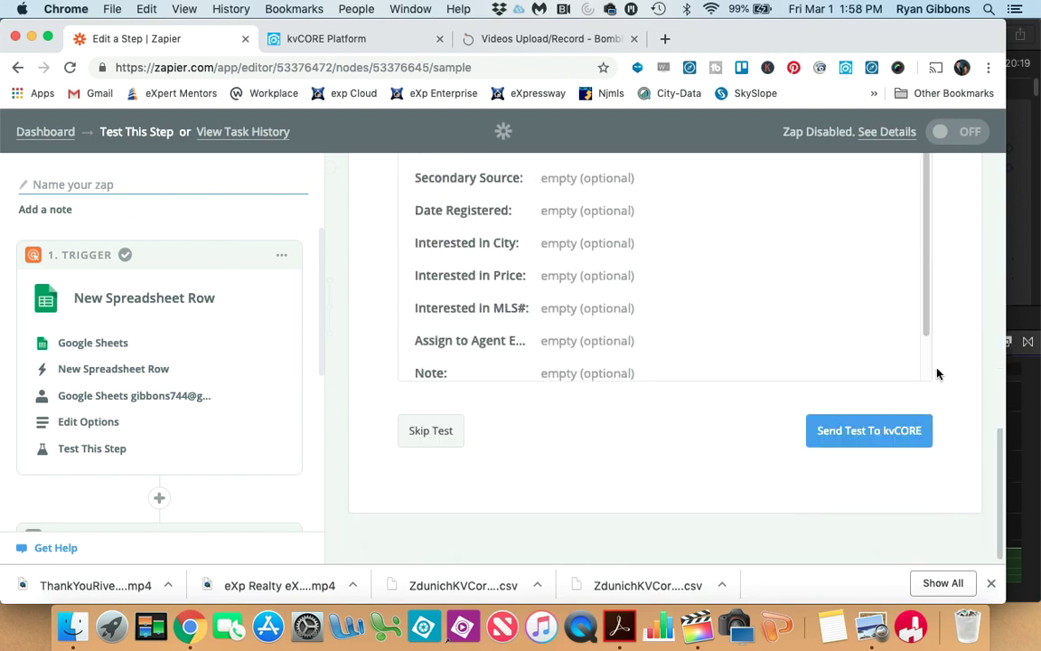
left_click(864, 432)
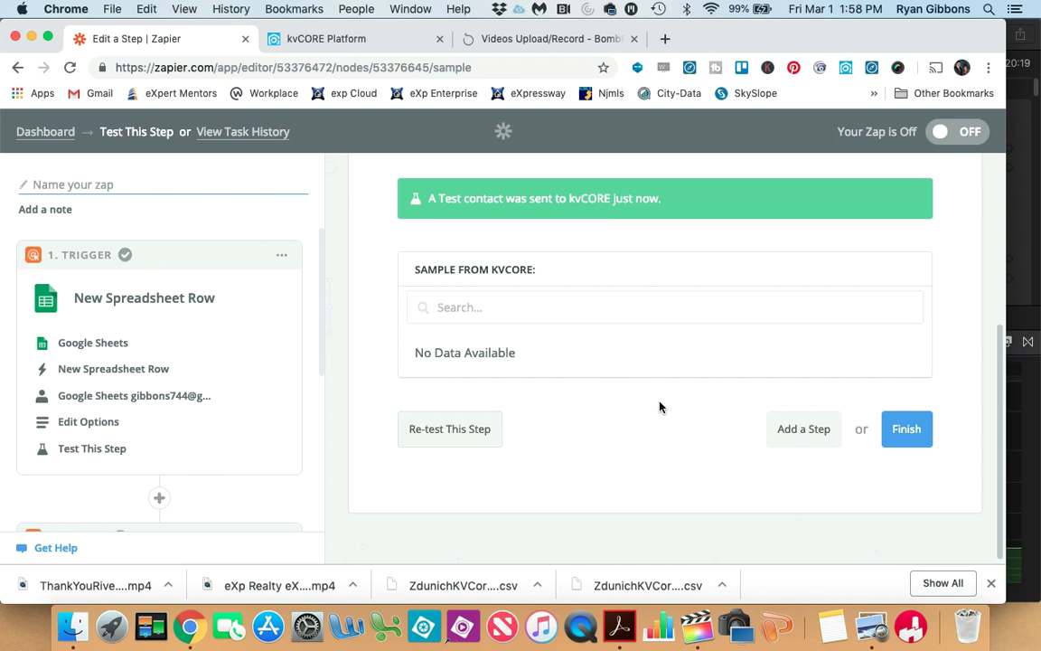
left_click(902, 433)
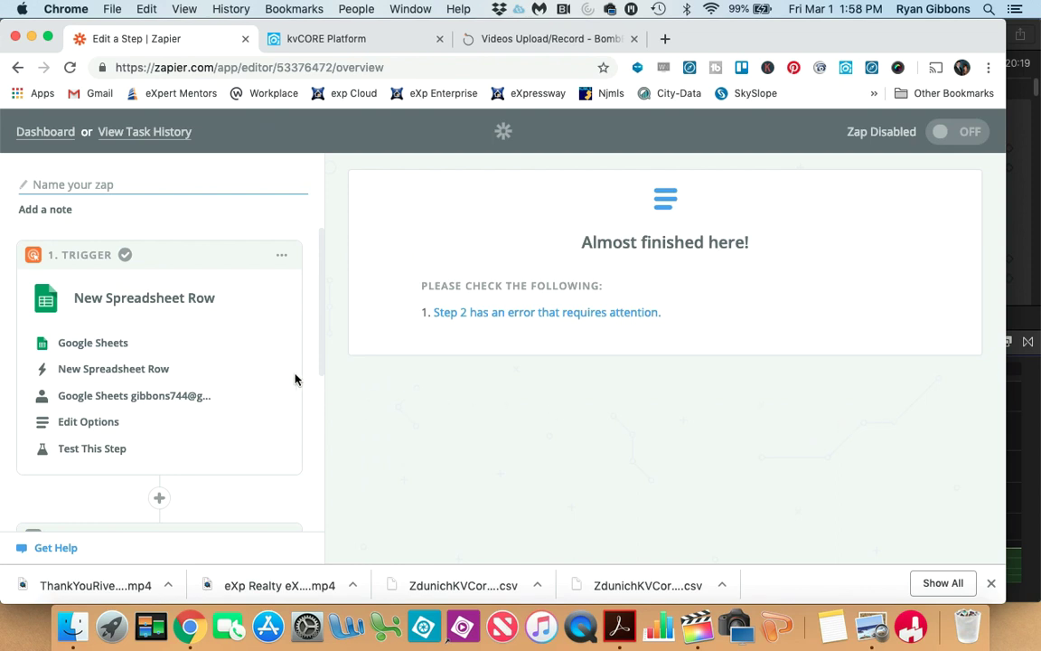
- Open the flagged step 2 error, skip the kvCORE contact test and finish the zap setup
scroll(295, 380, "down", 5)
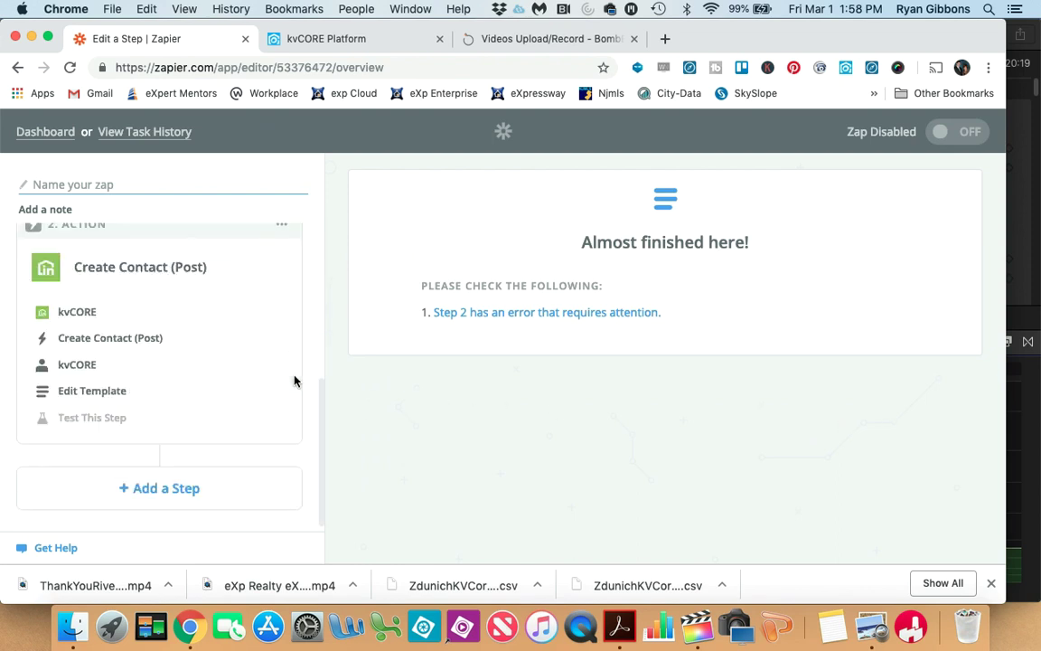
scroll(295, 380, "up", 5)
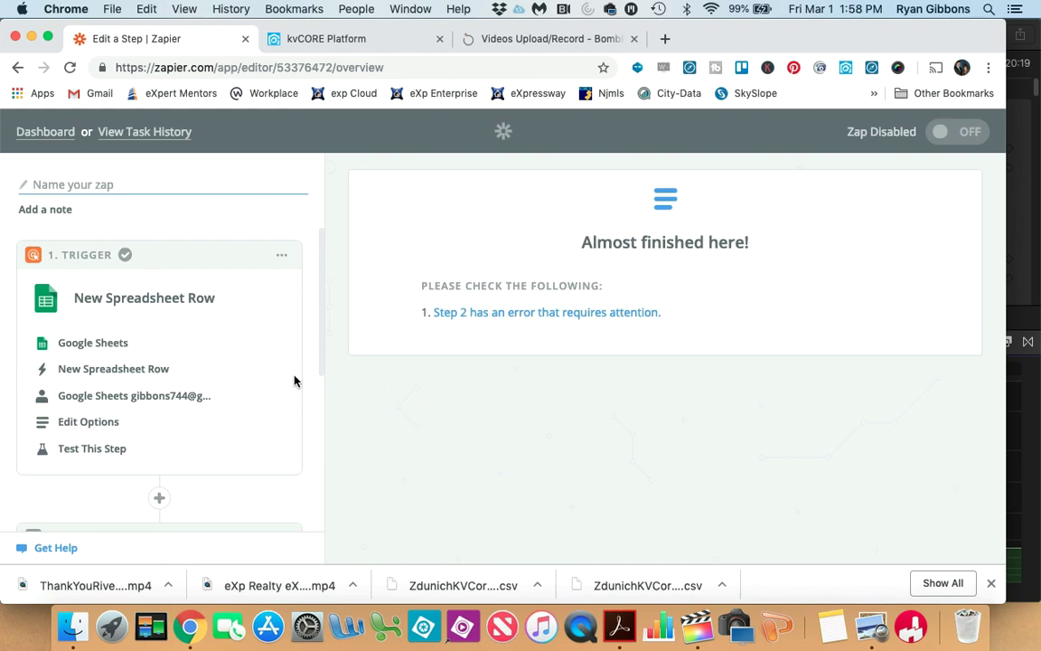
left_click(471, 313)
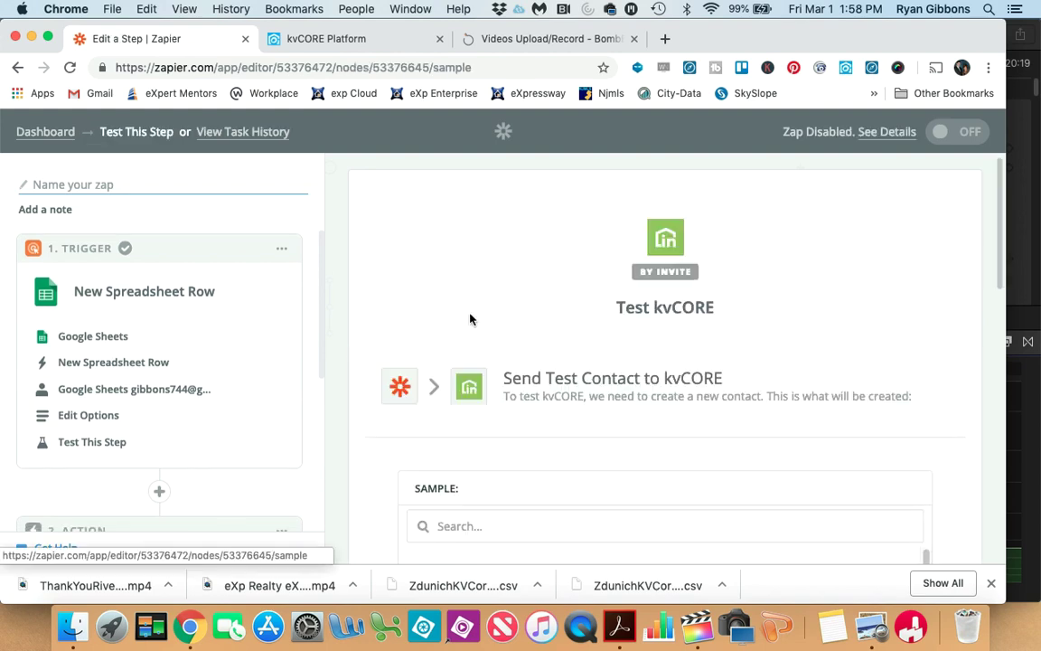
scroll(411, 328, "down", 5)
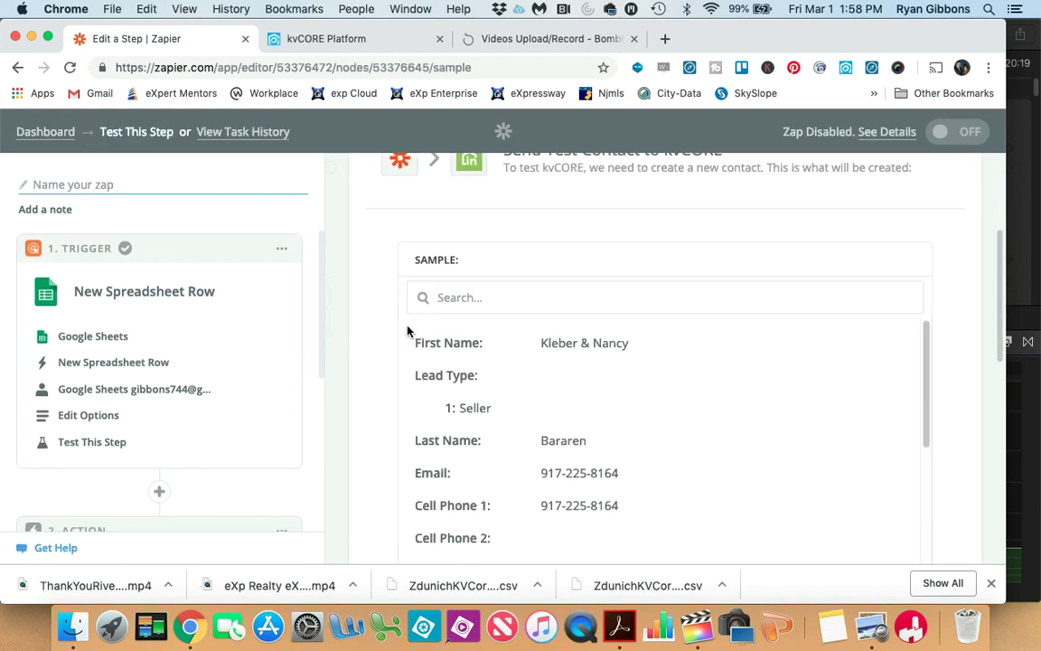
scroll(409, 330, "down", 10)
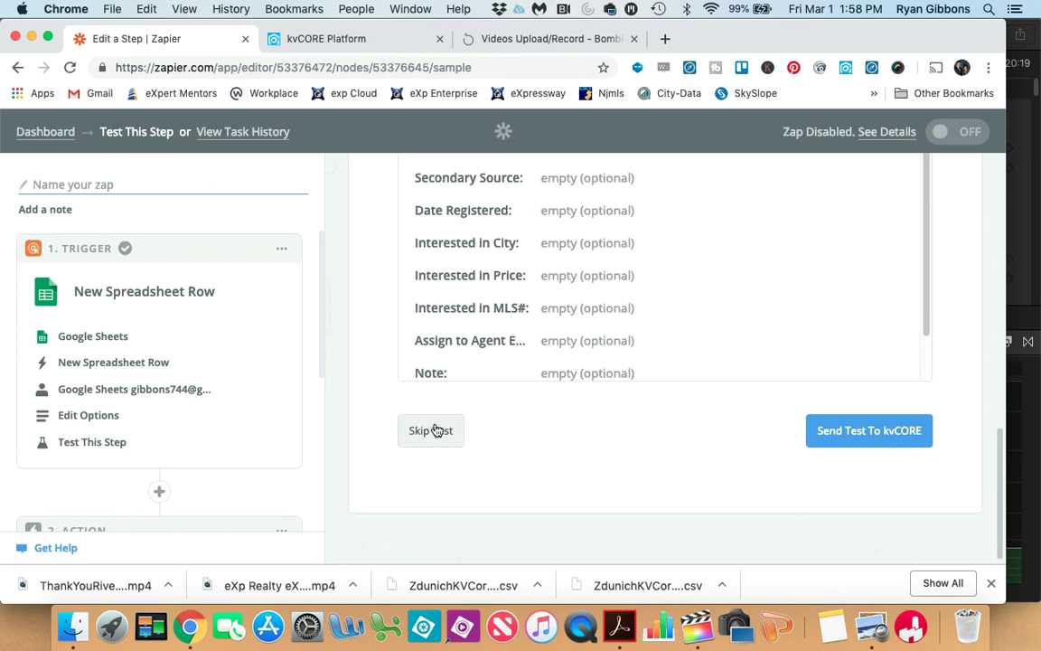
left_click(434, 430)
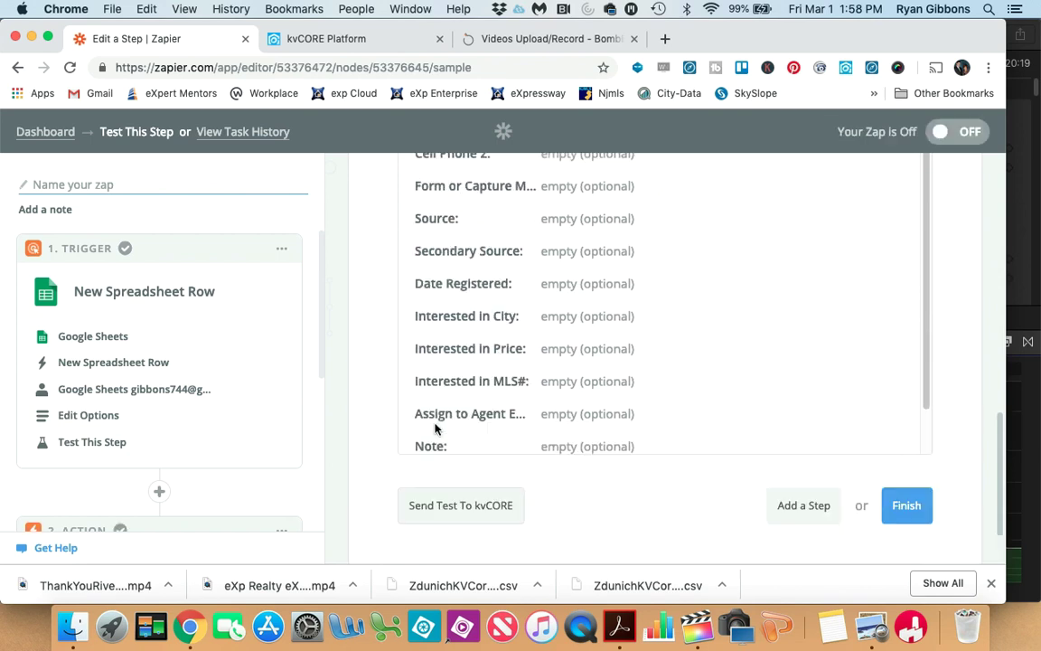
left_click(900, 509)
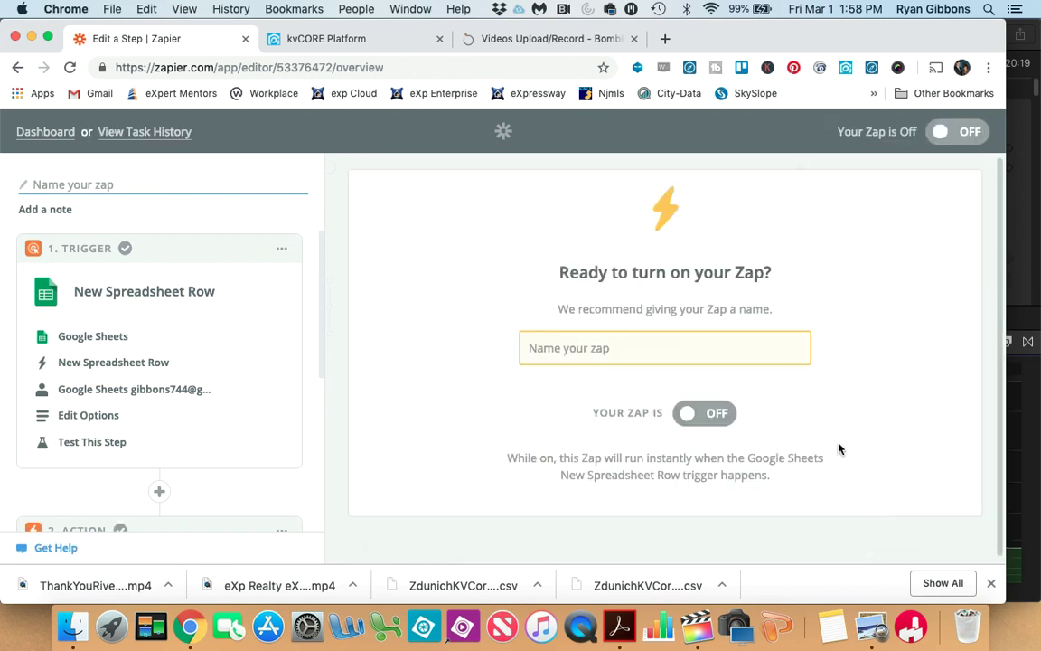
- Name the zap Test and turn it on
left_click(611, 348)
type("Test")
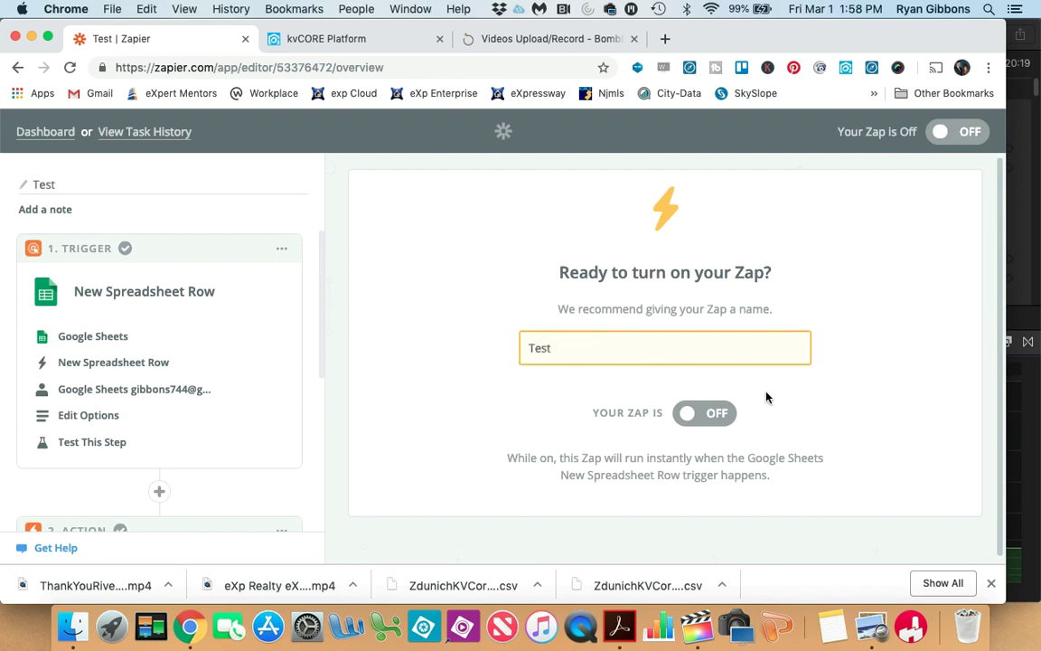
left_click(715, 414)
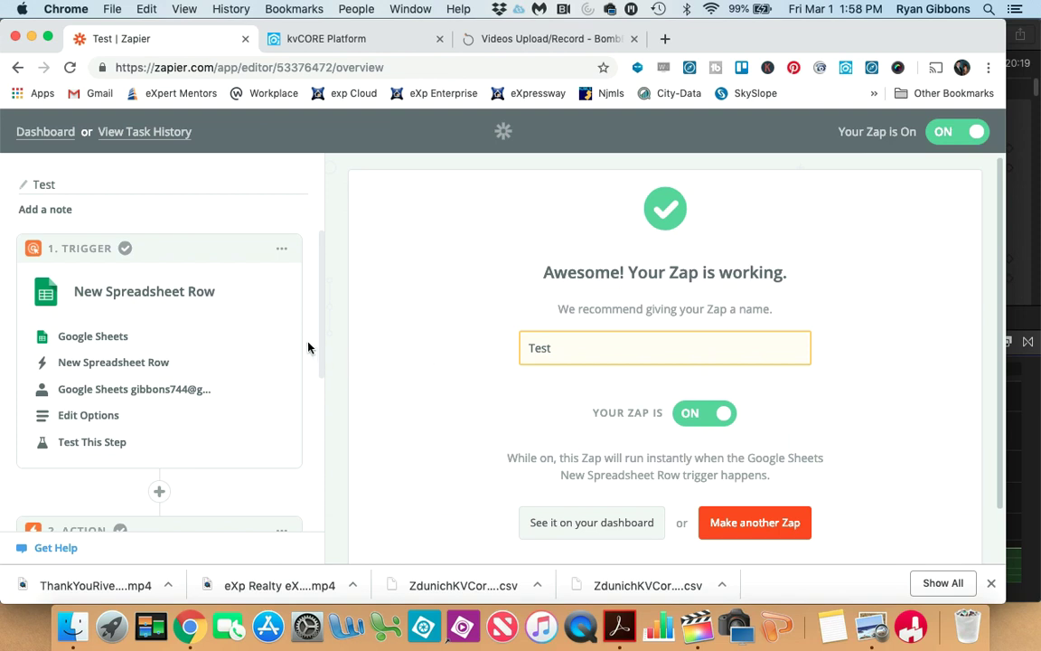
scroll(307, 347, "down", 2)
scroll(308, 347, "down", 4)
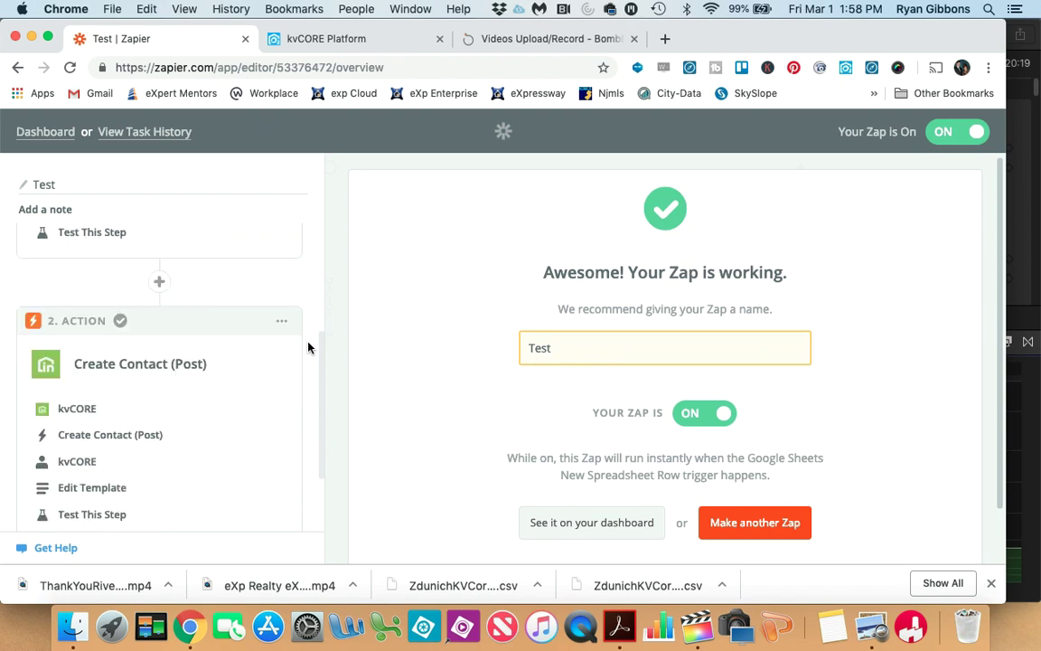
scroll(308, 347, "up", 5)
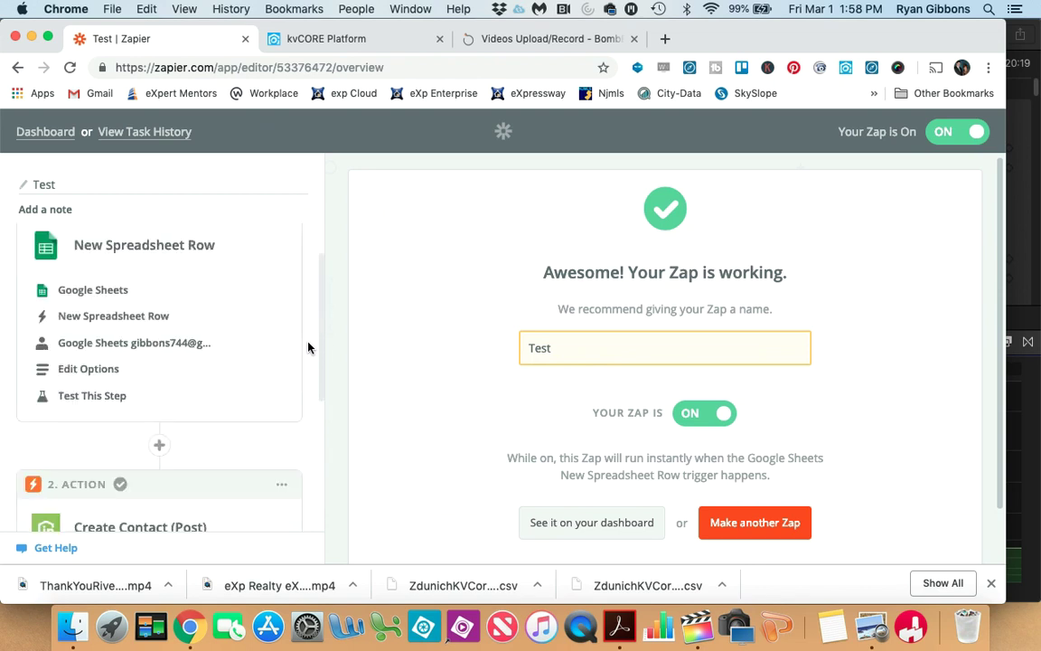